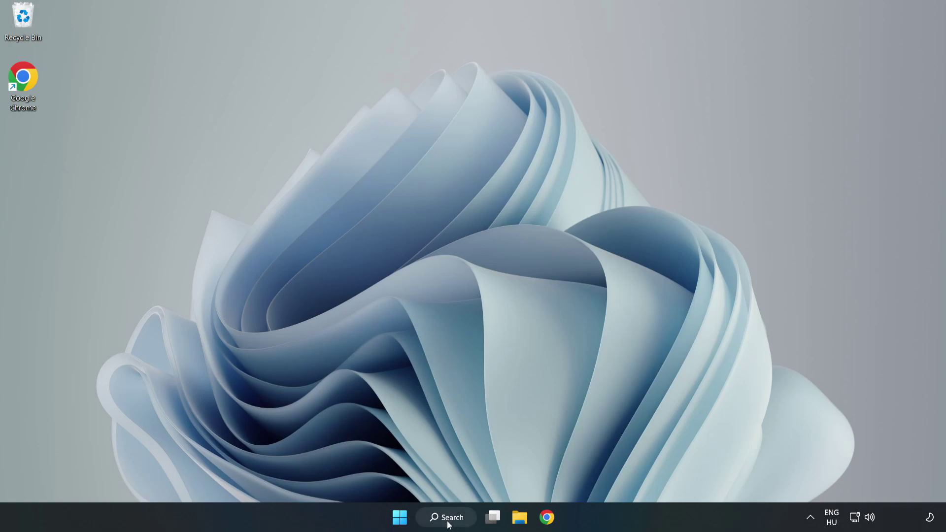
Search Windows for 'device manager'
click(453, 522)
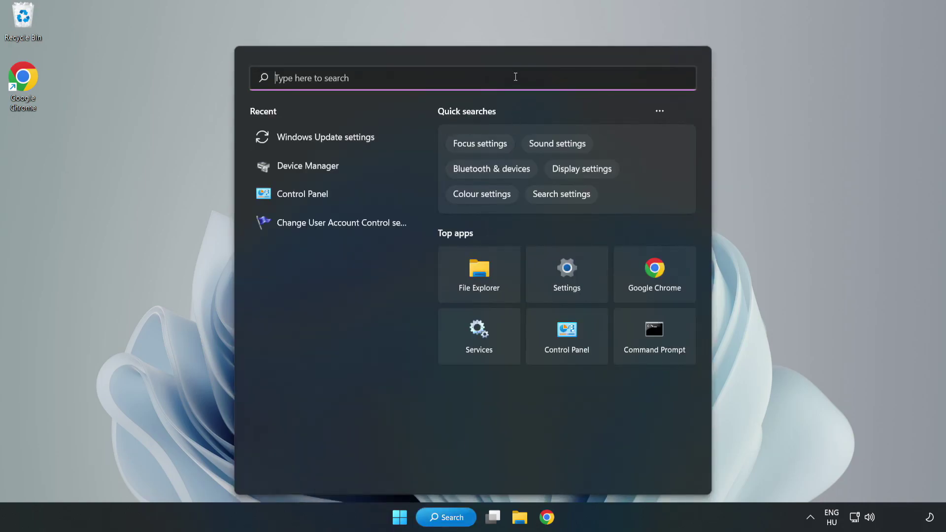
text(devi)
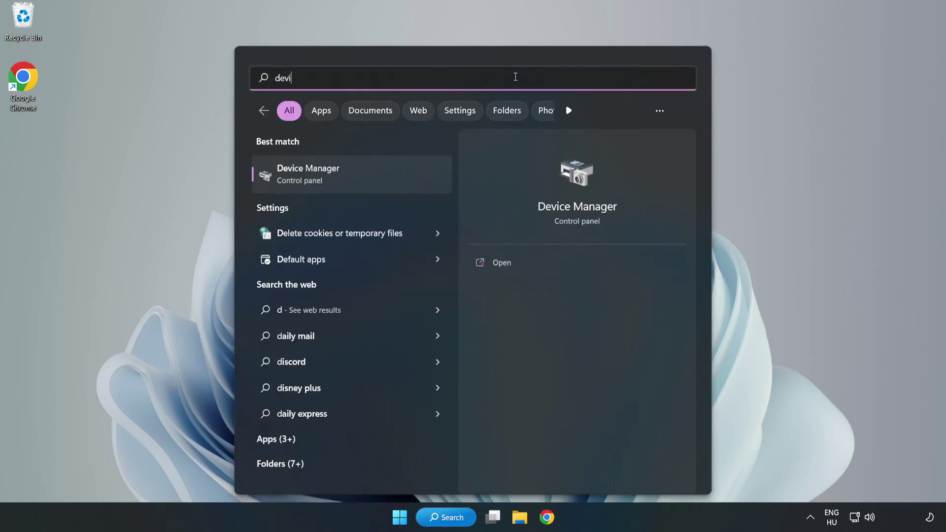
text(ce manager)
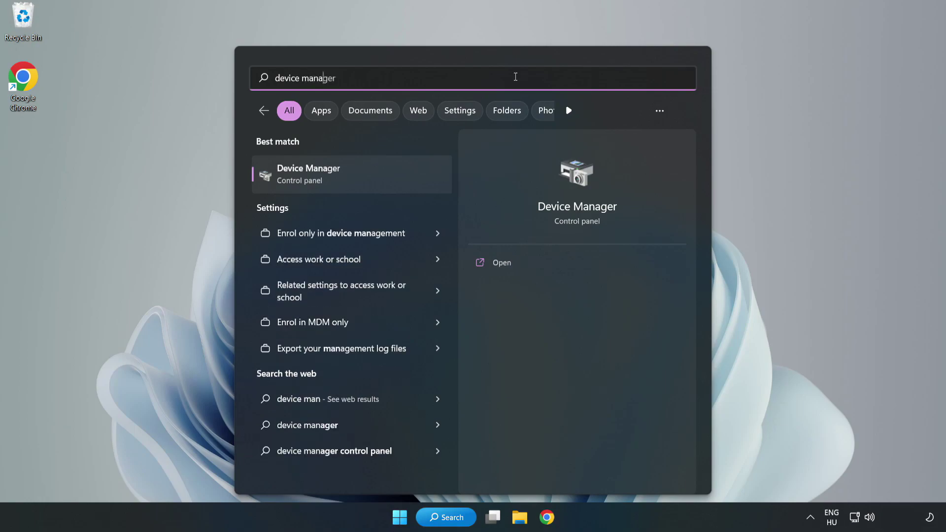
Open Device Manager and select VMware SVGA 3D under Display adapters
click(352, 182)
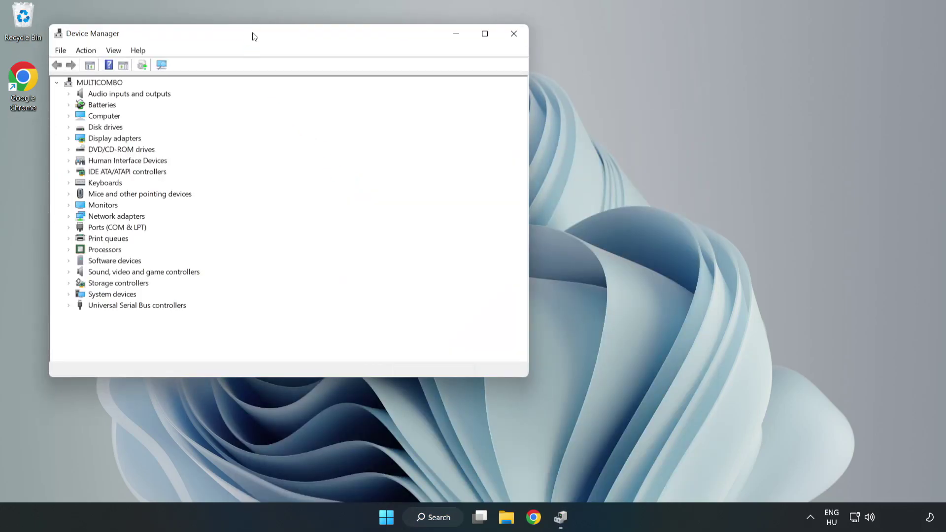
drag(253, 36, 421, 85)
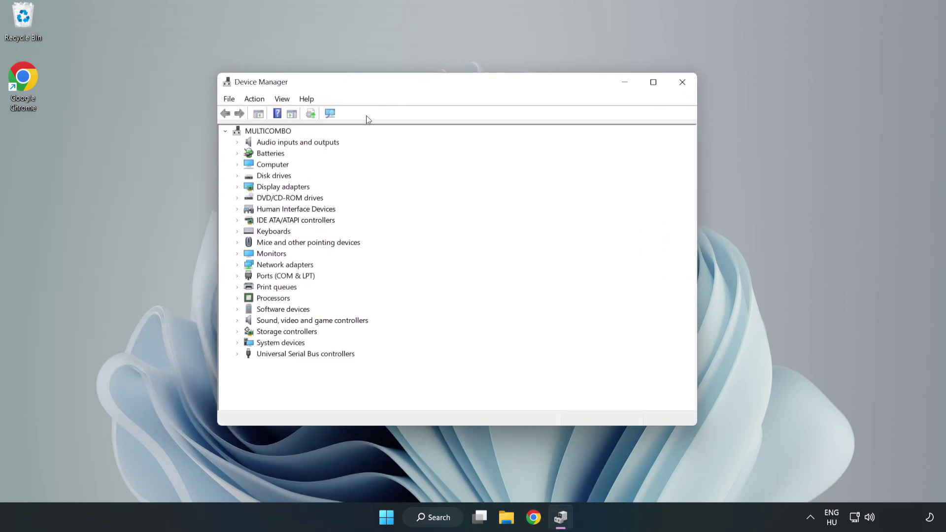
click(252, 187)
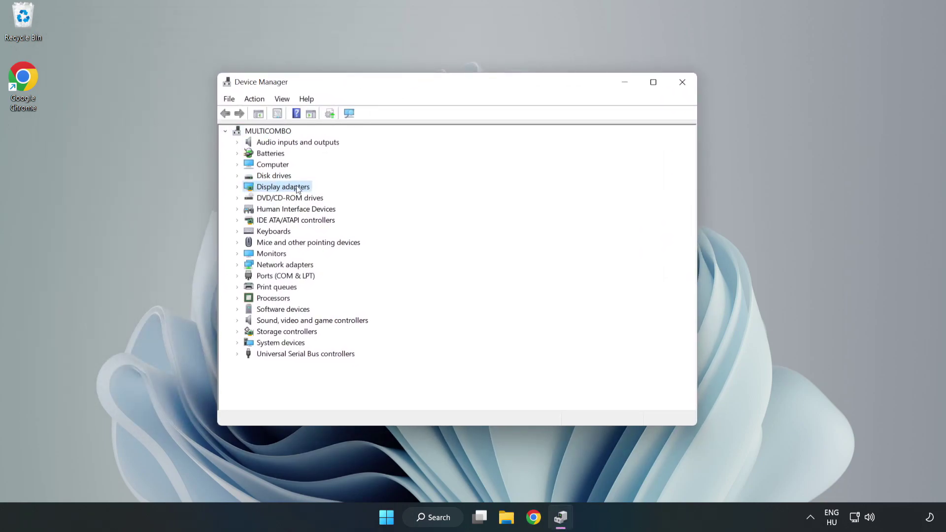
click(237, 190)
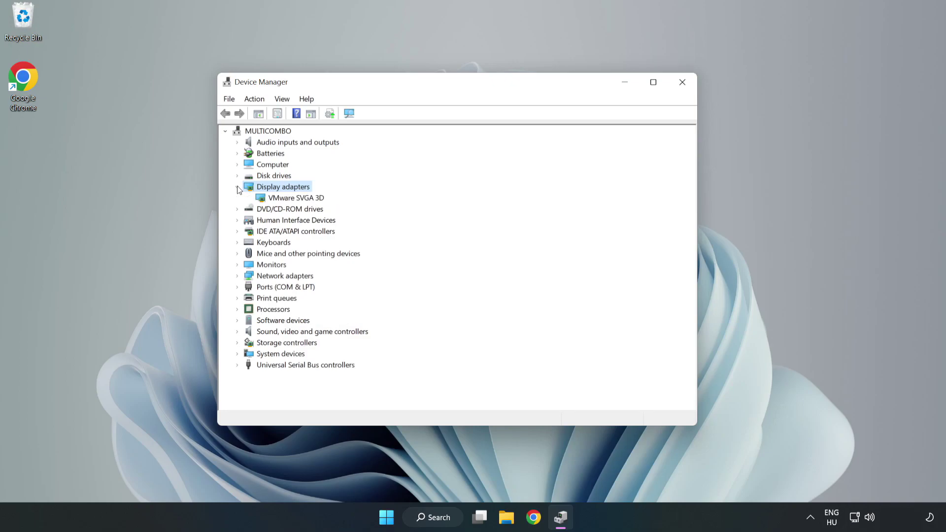
click(241, 201)
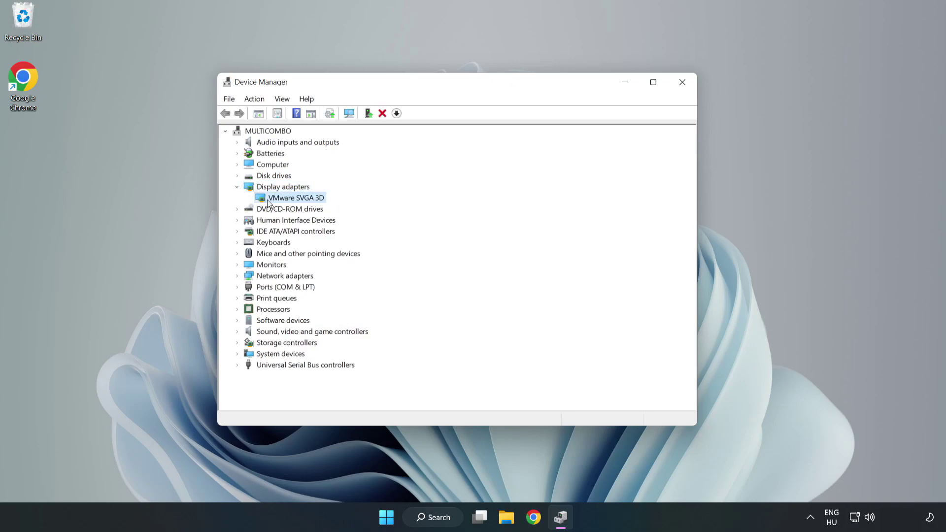
Search automatically for a newer VMware SVGA 3D driver, then close Device Manager
right_click(295, 202)
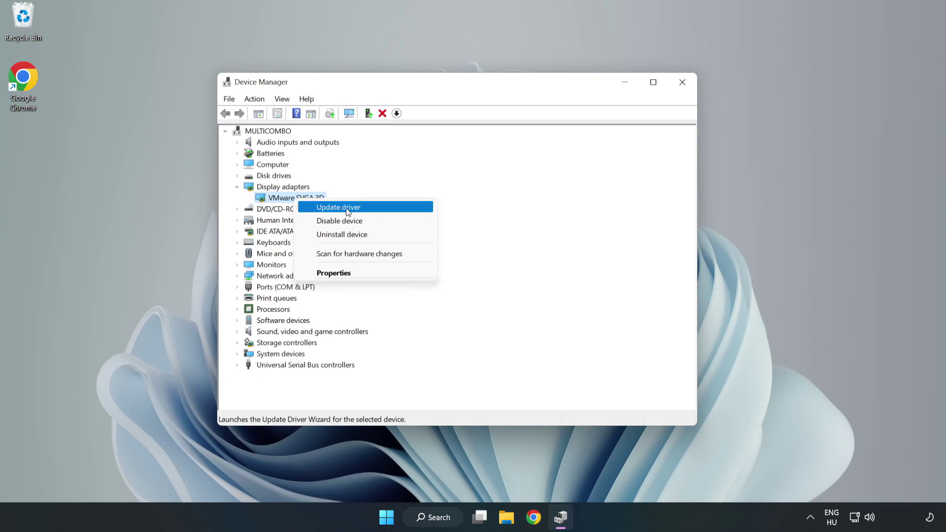
click(367, 212)
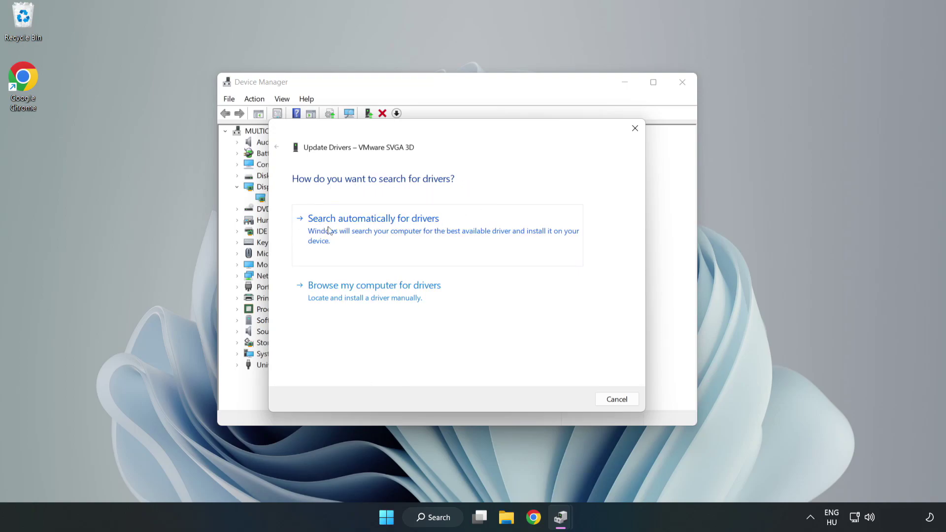
click(376, 230)
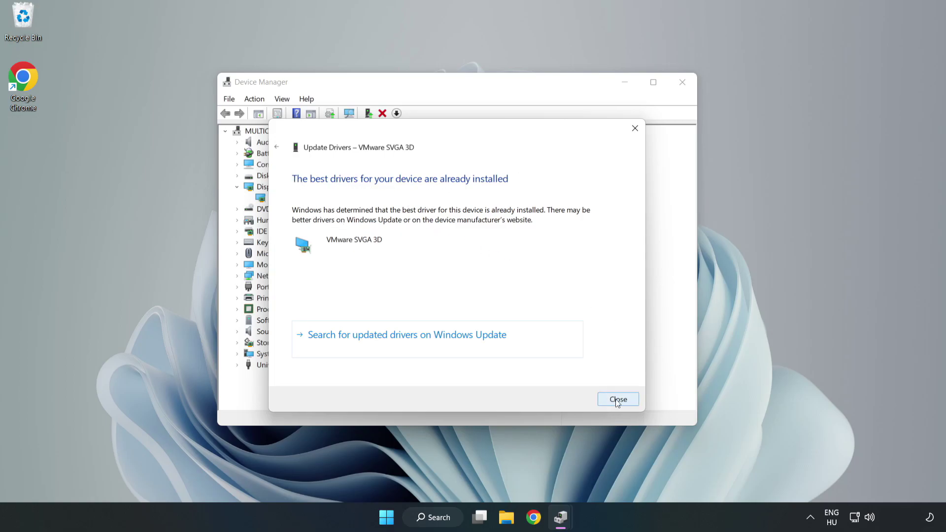
click(617, 400)
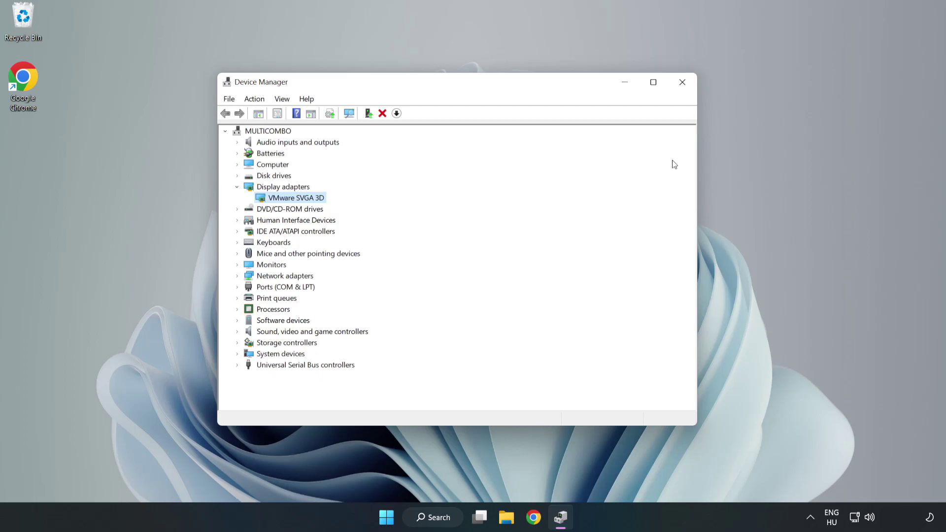
click(683, 83)
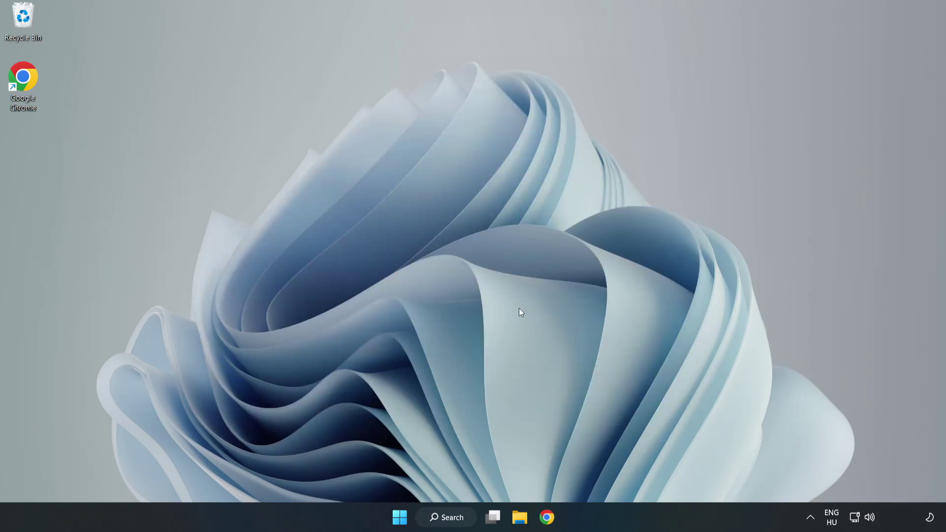
Run a Windows Update check from the 'updates' settings, then close Settings
click(447, 521)
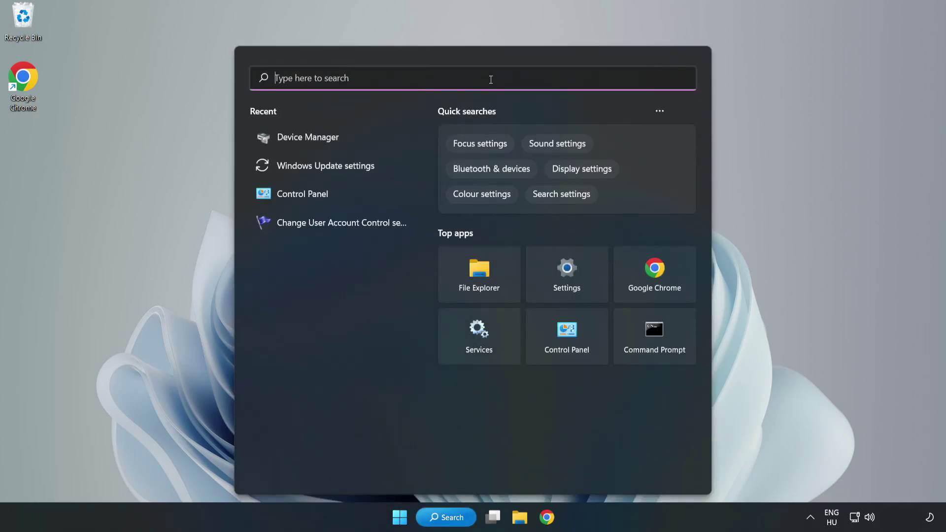
text(updates)
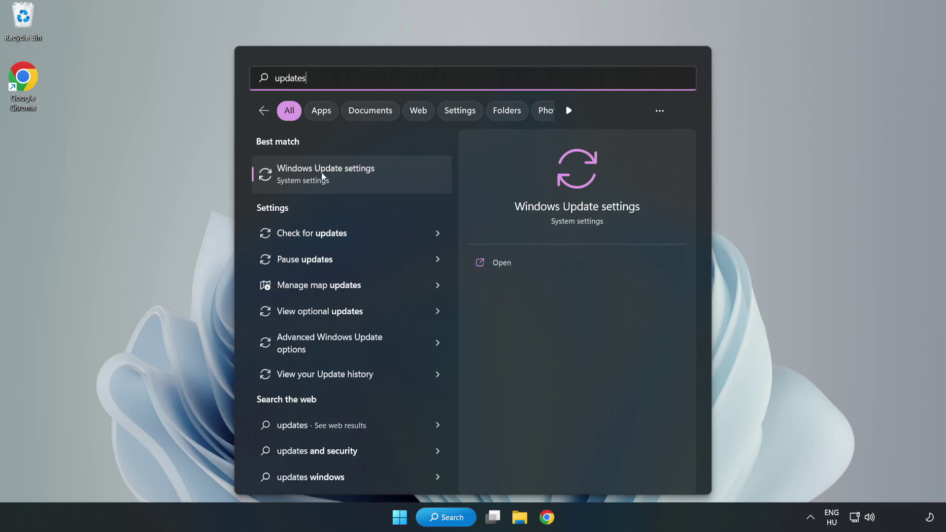
click(337, 179)
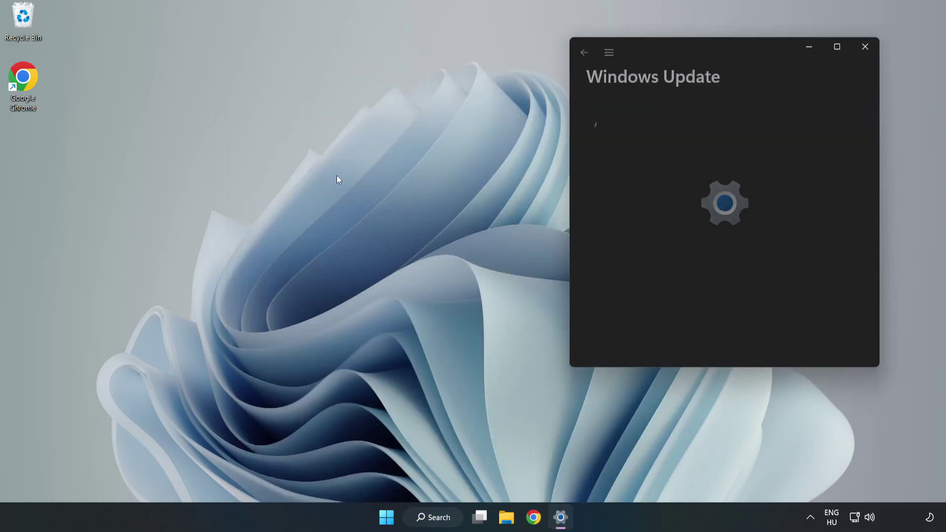
click(838, 45)
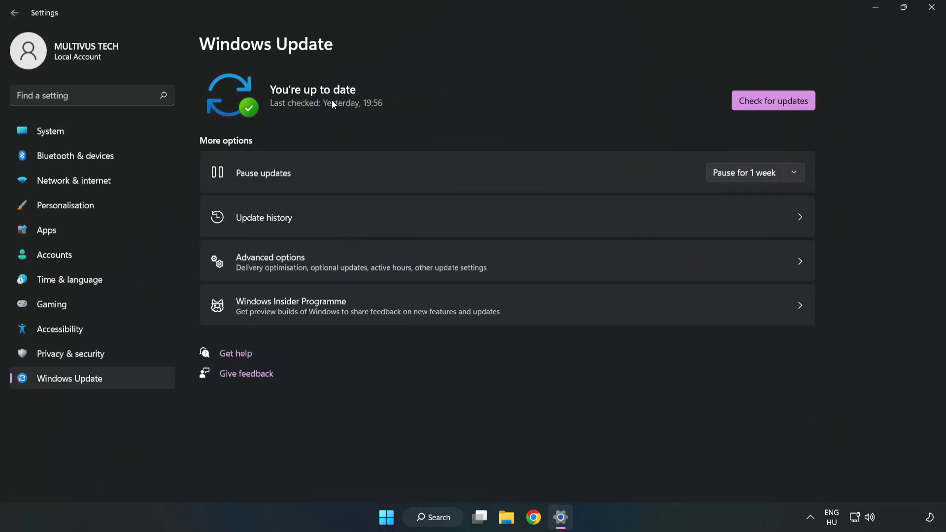
click(773, 102)
click(933, 11)
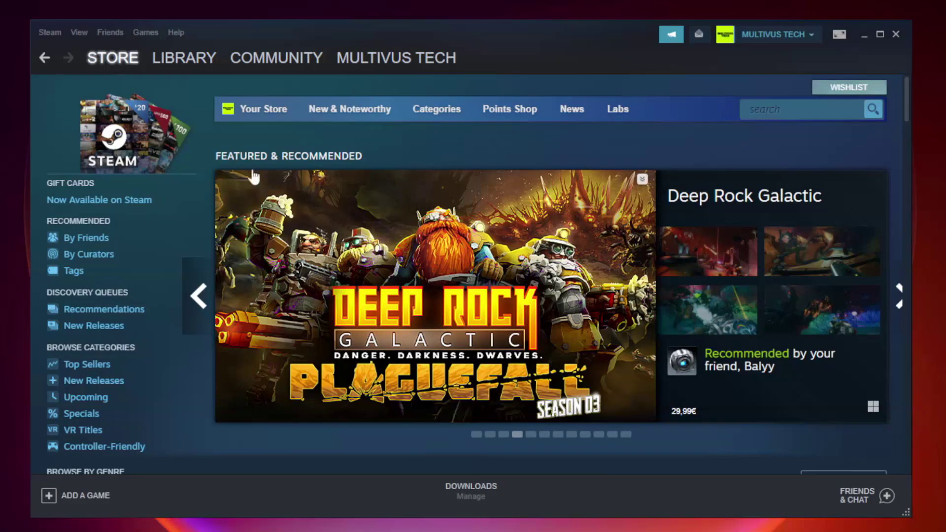
Verify the integrity of Unturned's game files from its Steam Local Files properties
mouse_move(158, 61)
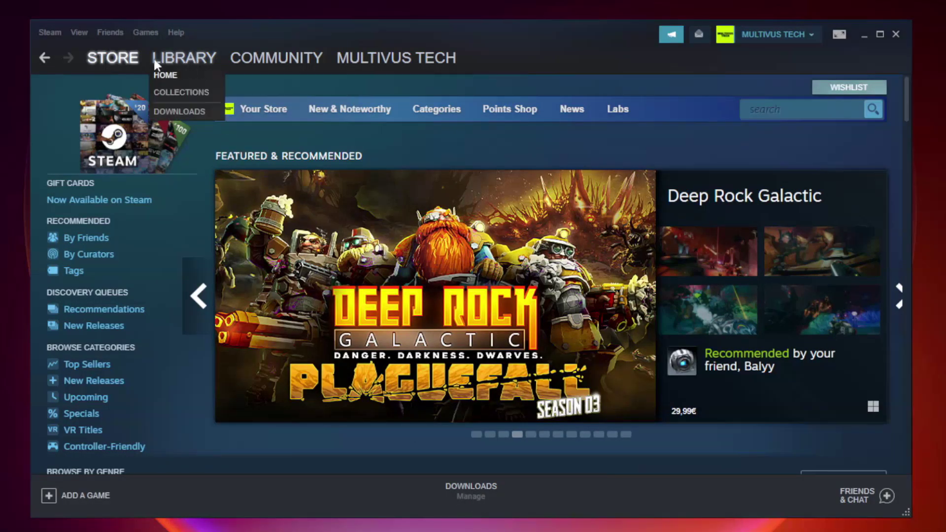
click(191, 63)
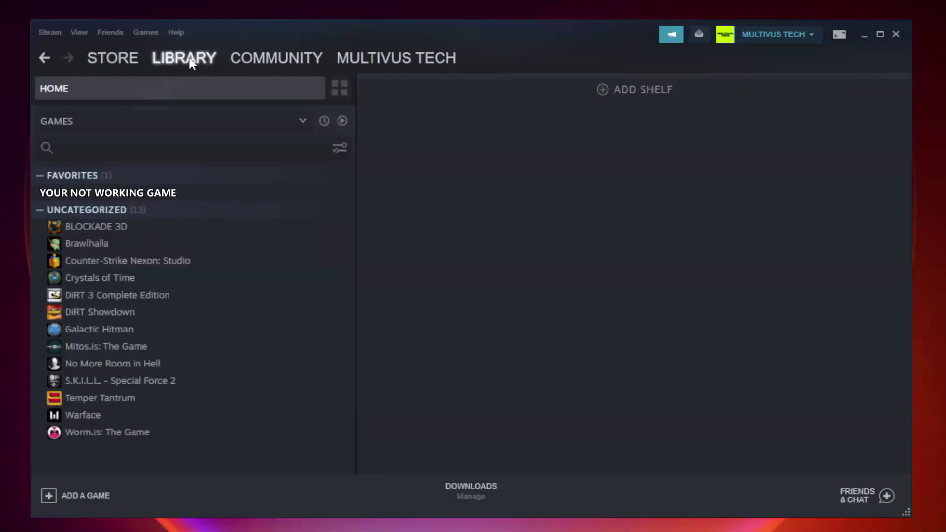
right_click(204, 197)
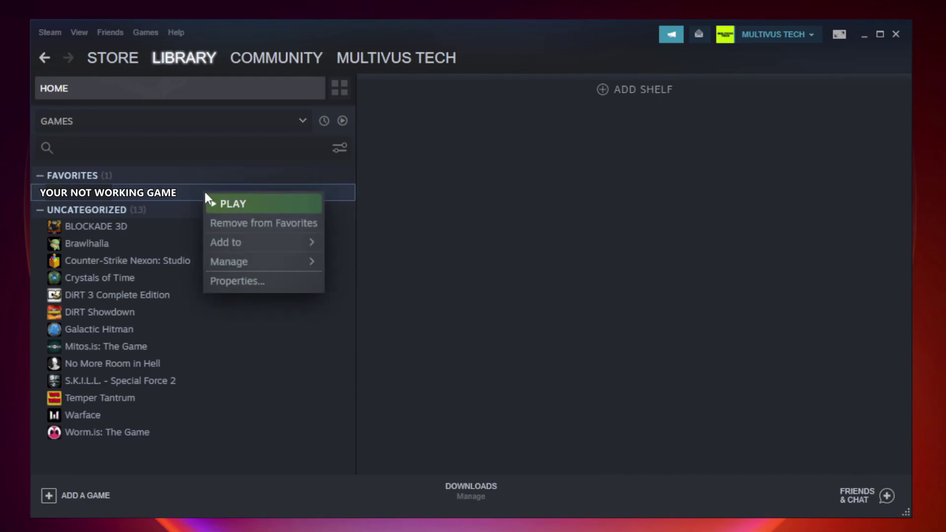
click(261, 280)
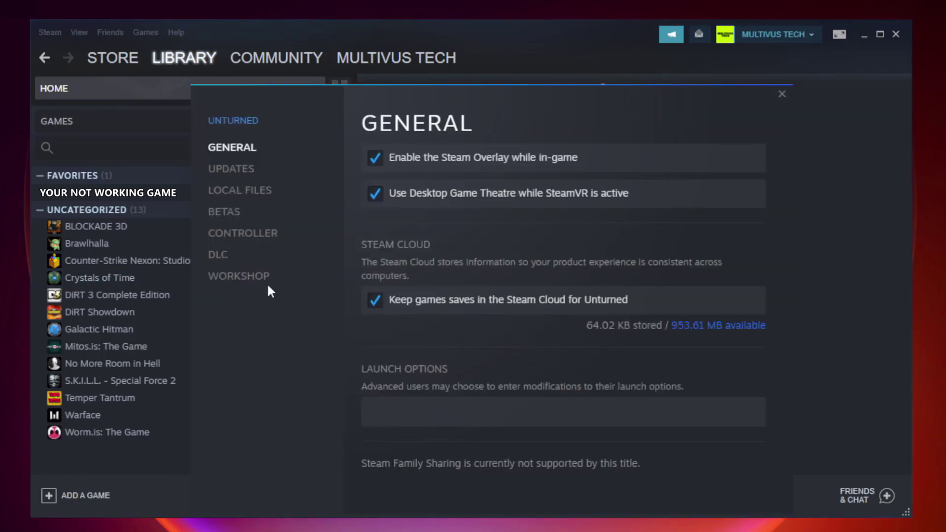
click(253, 200)
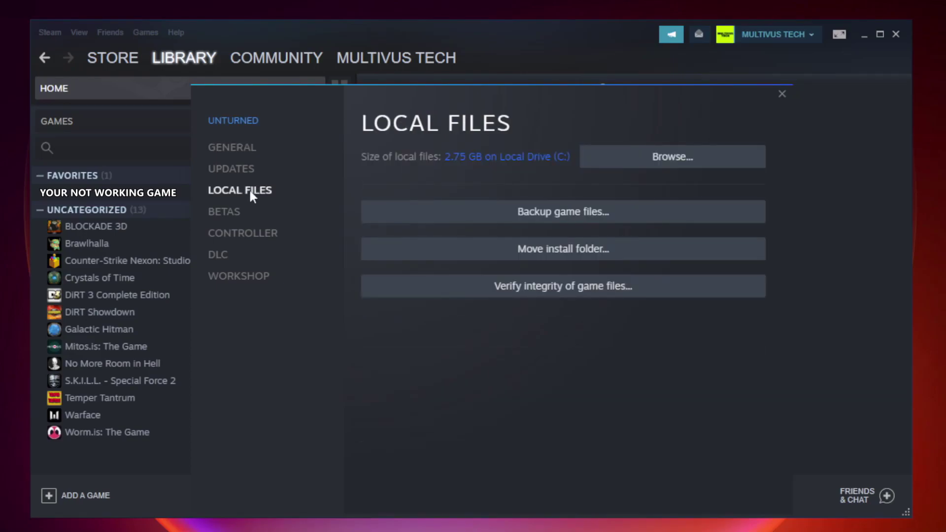
click(573, 294)
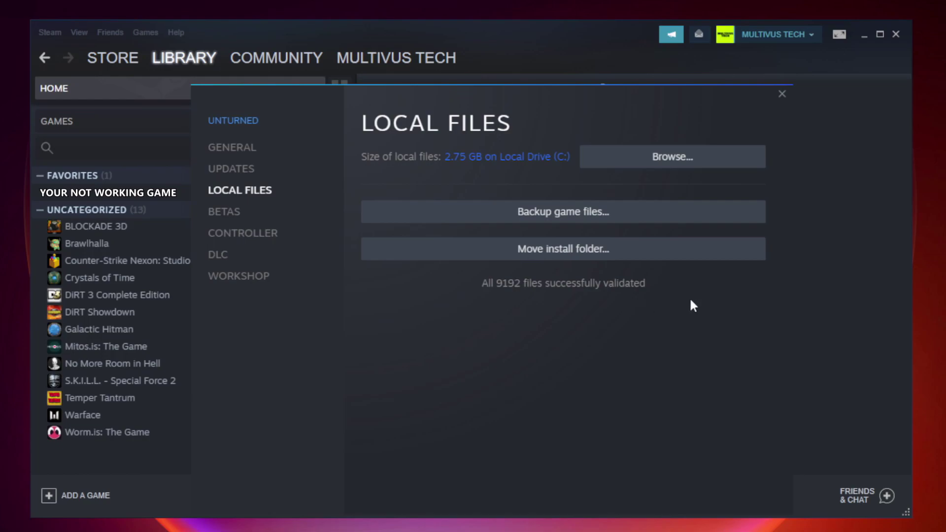
Show the Properties of the YOUR NOT WORKING GAME shortcut in its install folder
click(676, 170)
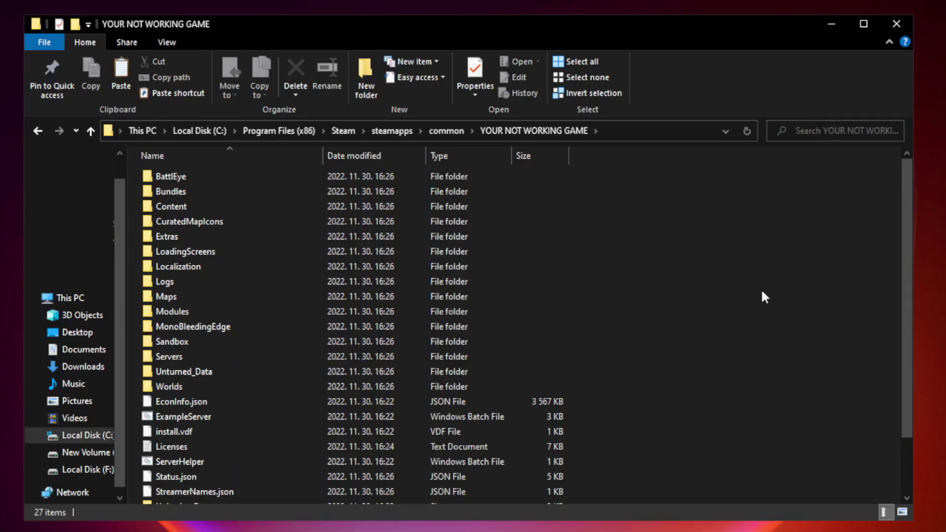
drag(907, 258, 908, 339)
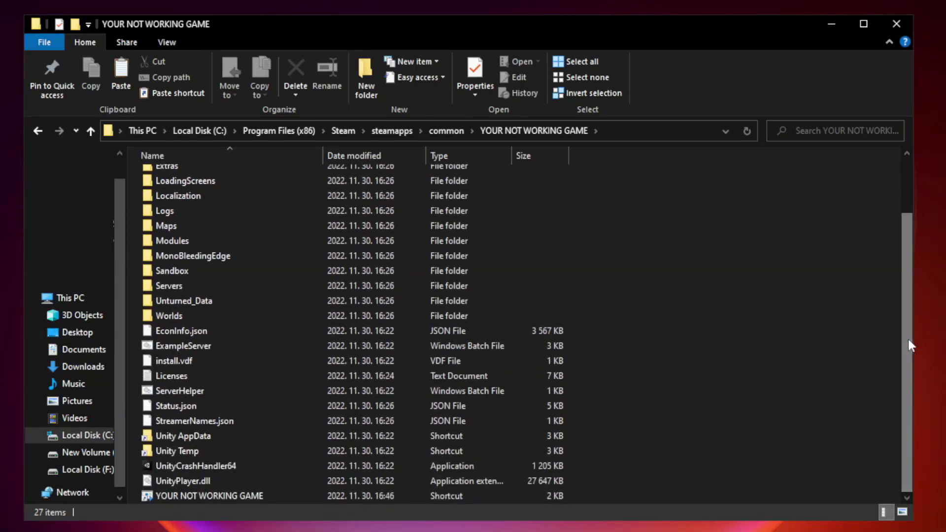
click(376, 495)
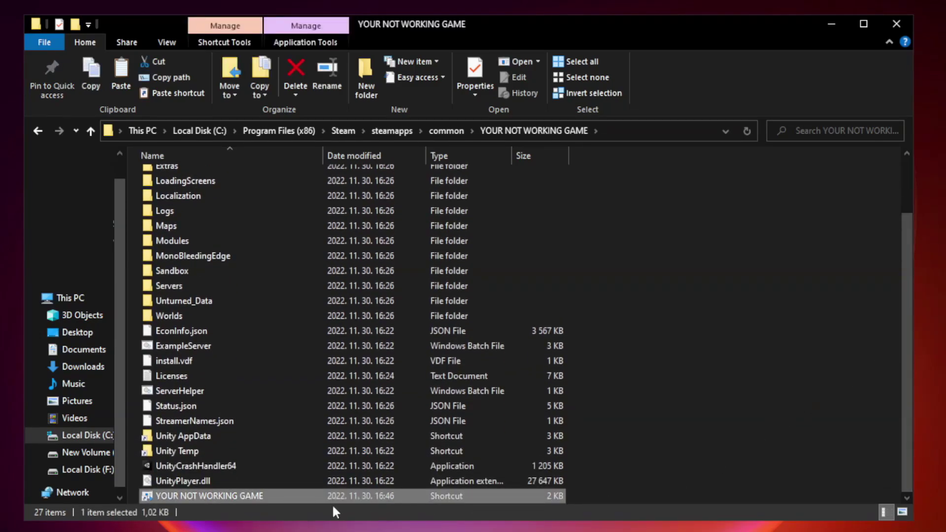
right_click(320, 492)
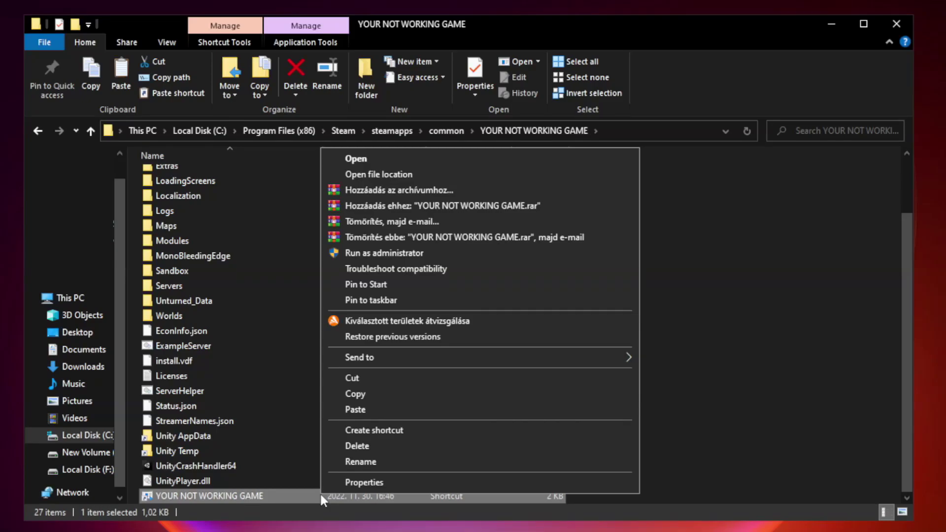
click(476, 485)
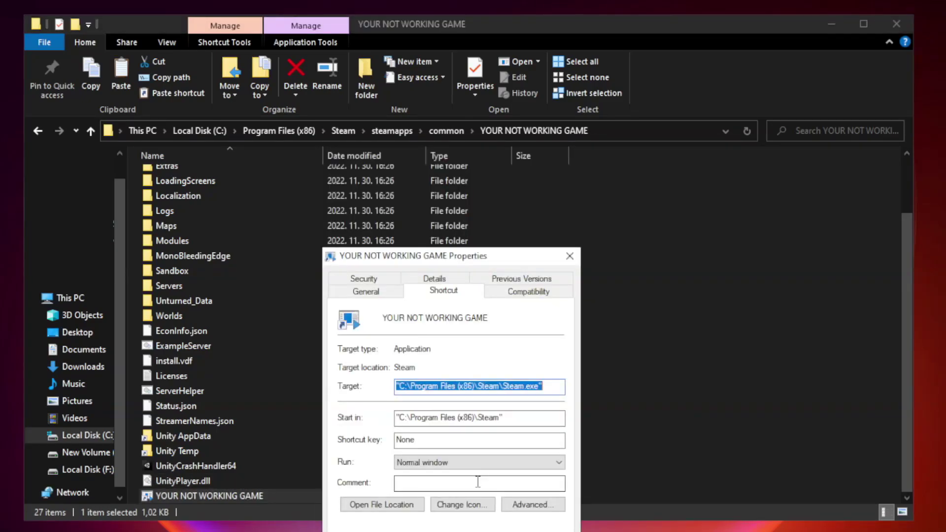
drag(470, 260, 469, 107)
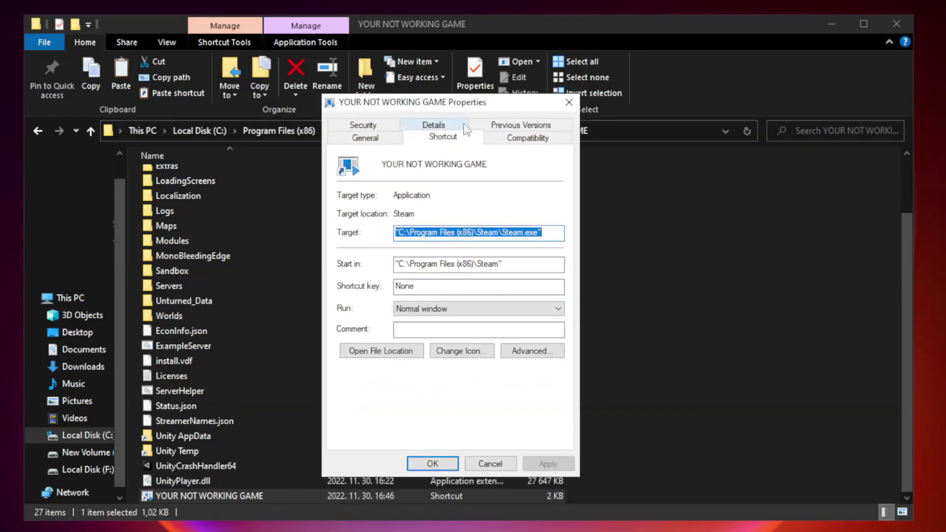
Set the shortcut to Windows 8 compatibility, no fullscreen optimizations, run as administrator
click(526, 140)
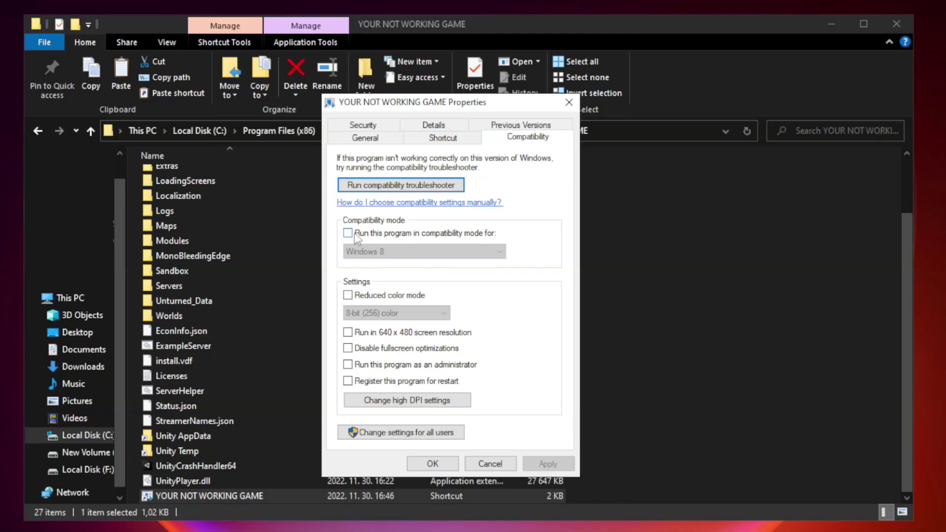
click(375, 234)
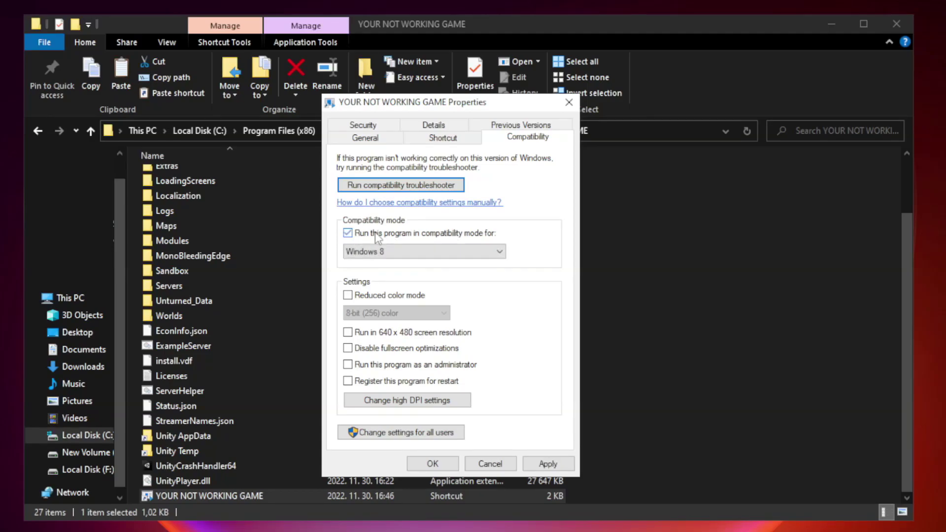
click(424, 251)
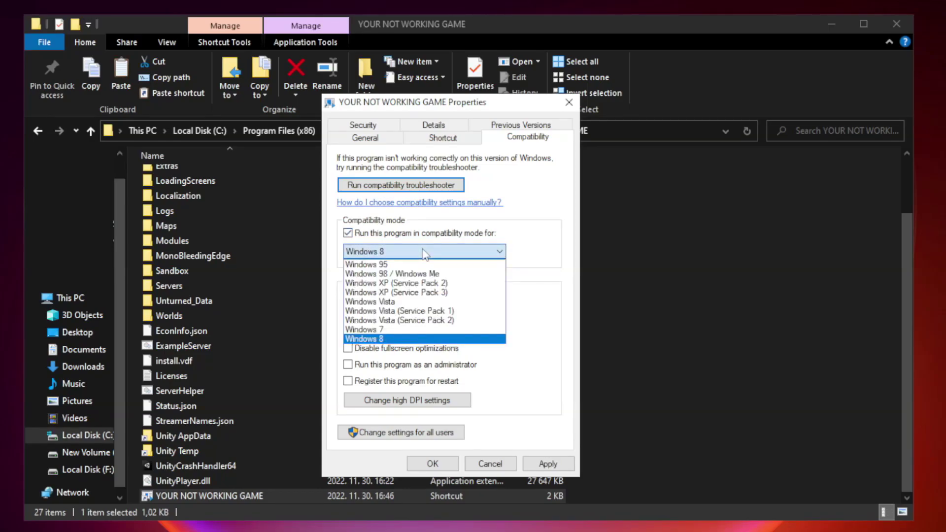
click(400, 339)
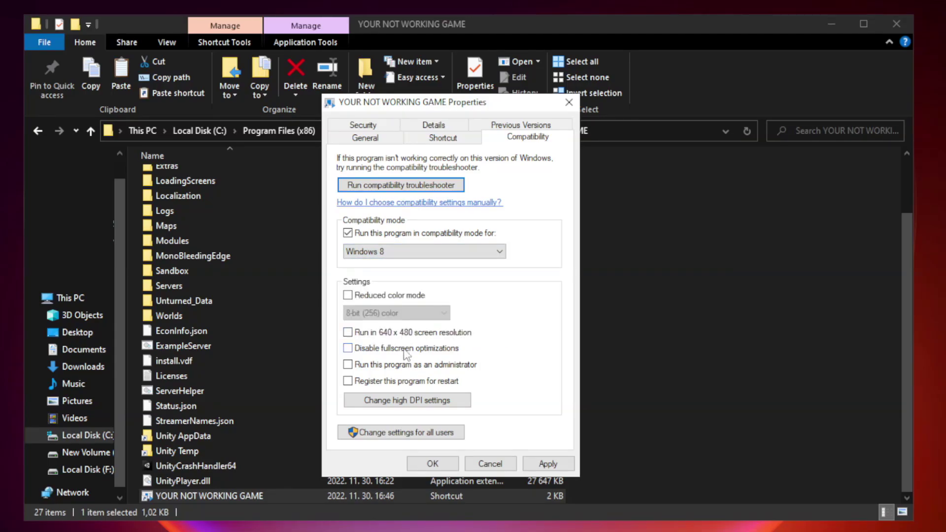
click(370, 352)
click(372, 370)
click(547, 463)
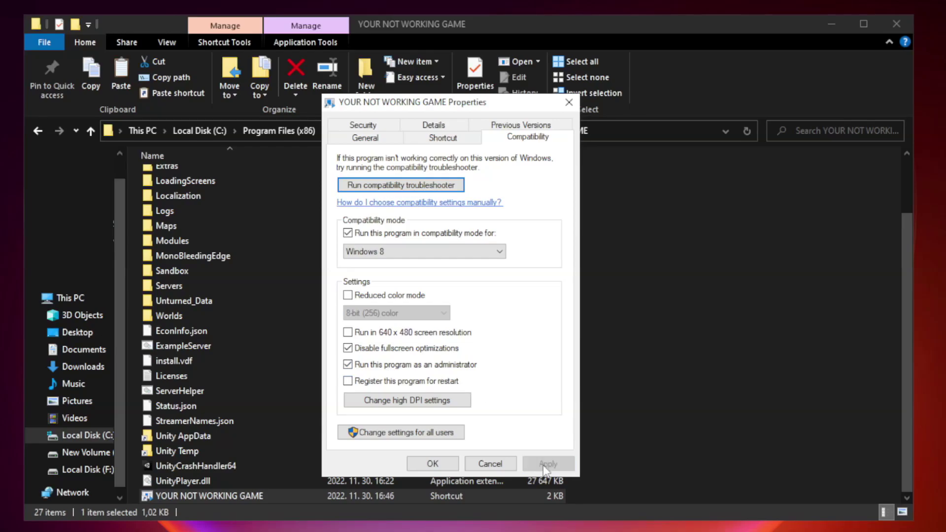
click(432, 464)
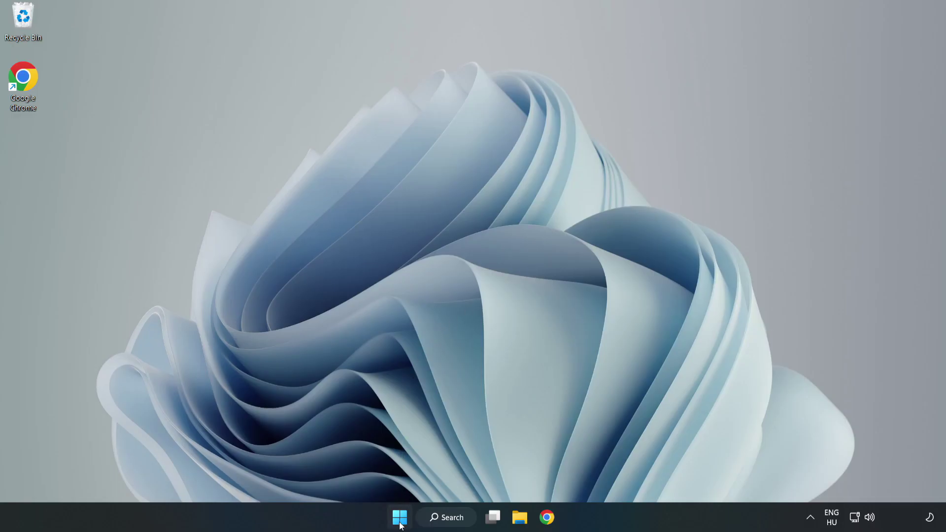
Open Task Manager's Startup apps list from the Start menu
right_click(400, 520)
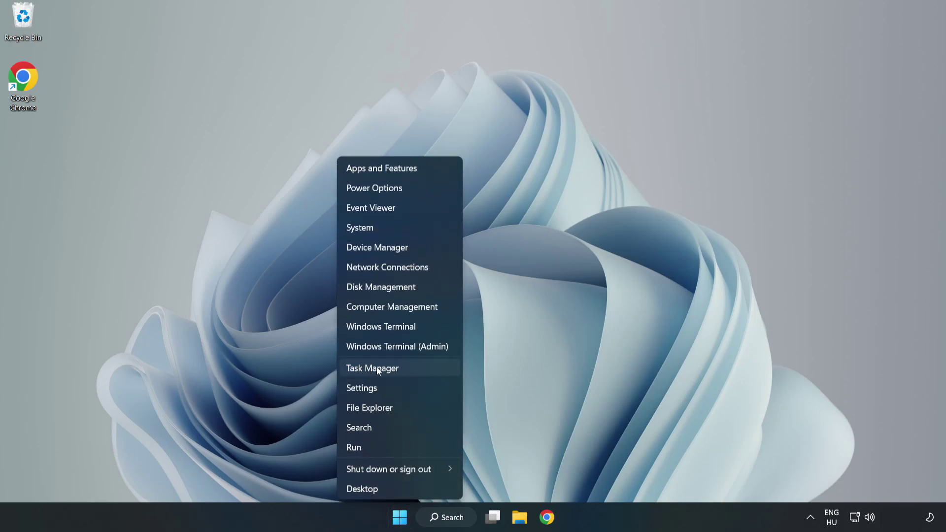
click(398, 367)
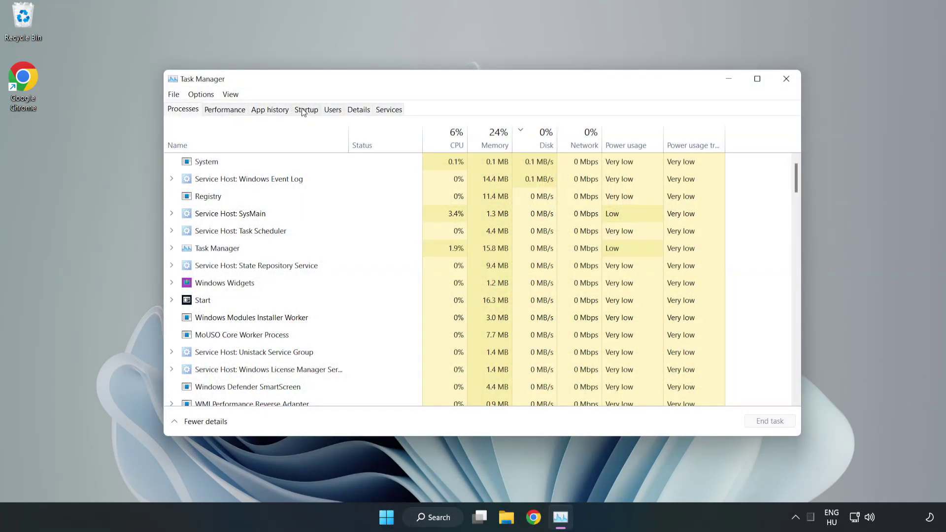
click(309, 116)
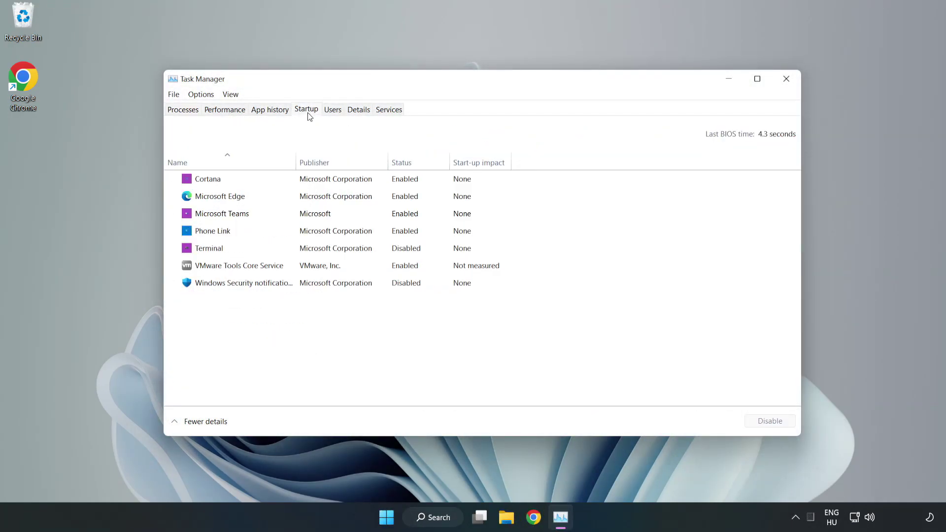
Disable Cortana, Microsoft Edge, Microsoft Teams and Phone Link at startup, then close Task Manager
click(326, 183)
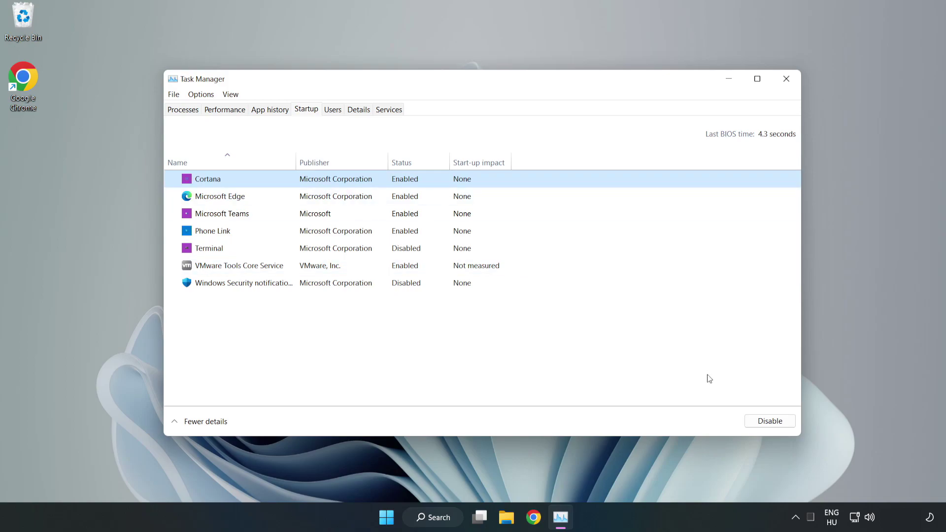
click(764, 422)
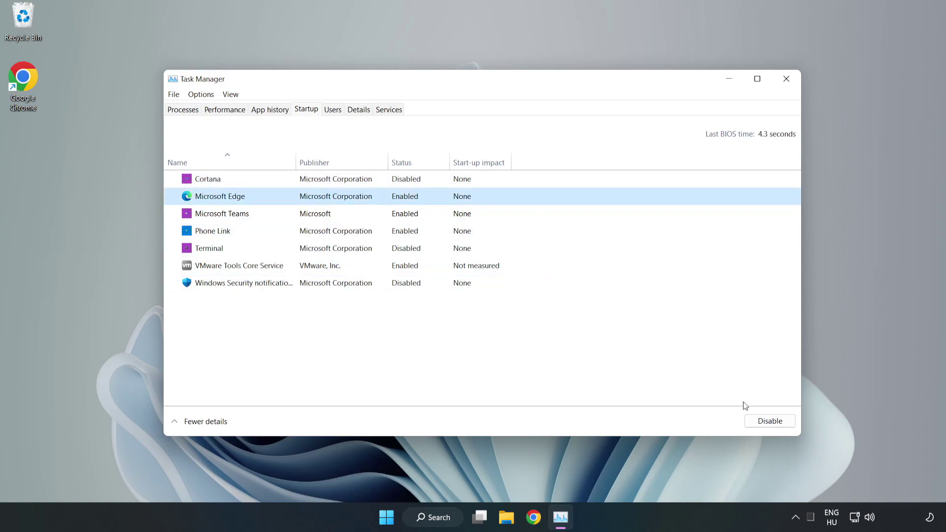
click(769, 421)
click(324, 215)
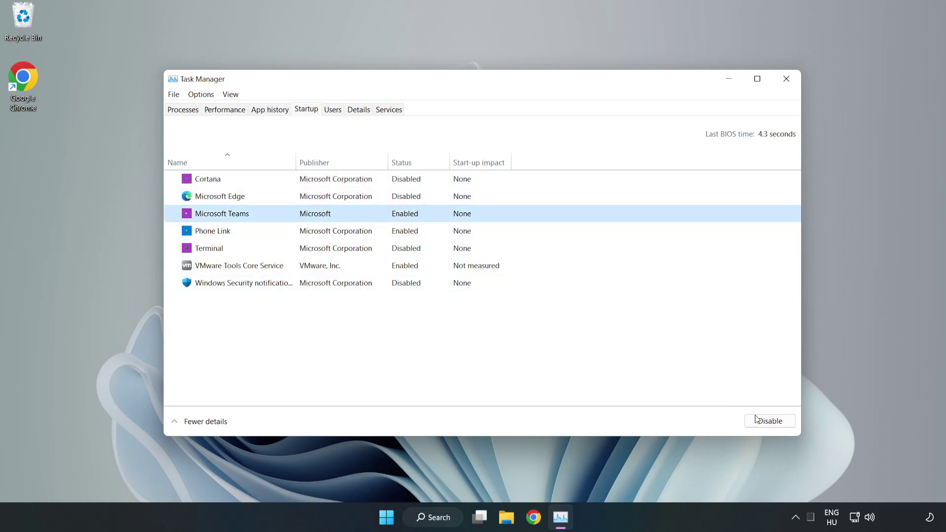
click(757, 419)
click(315, 232)
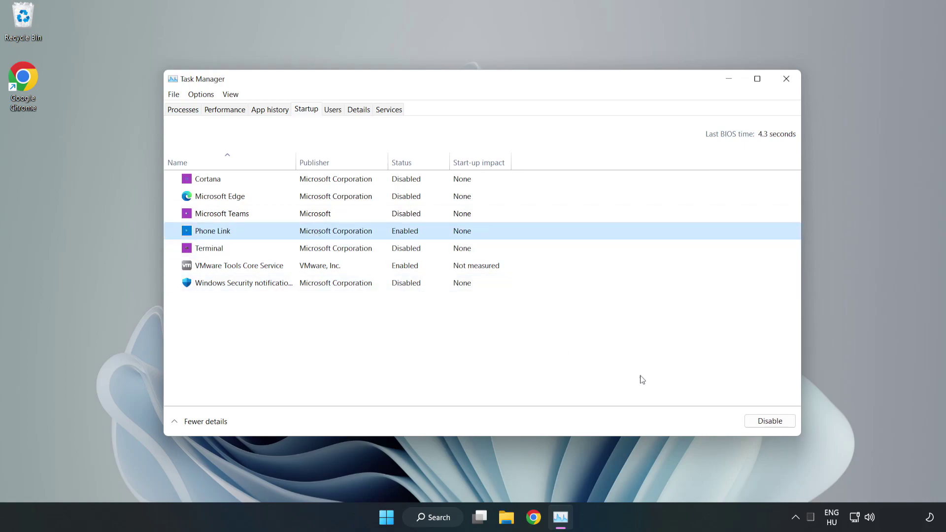
click(769, 421)
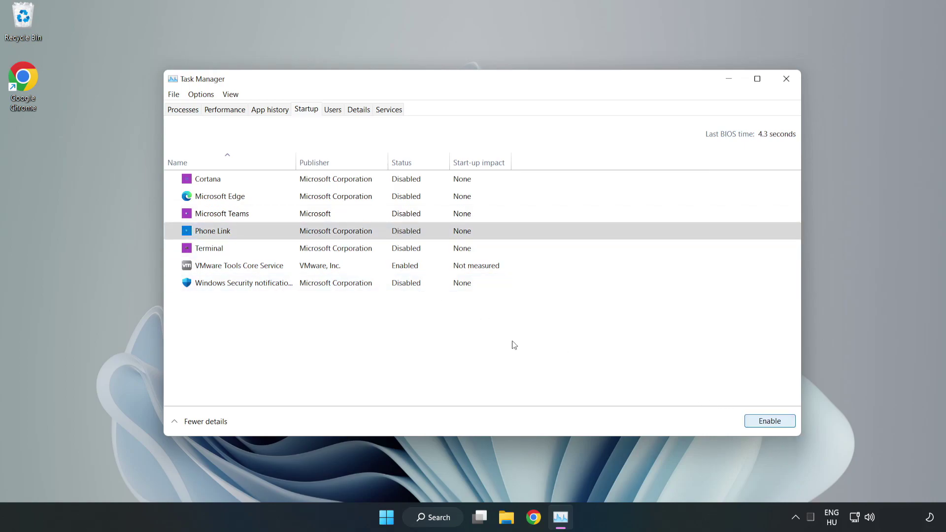
click(787, 80)
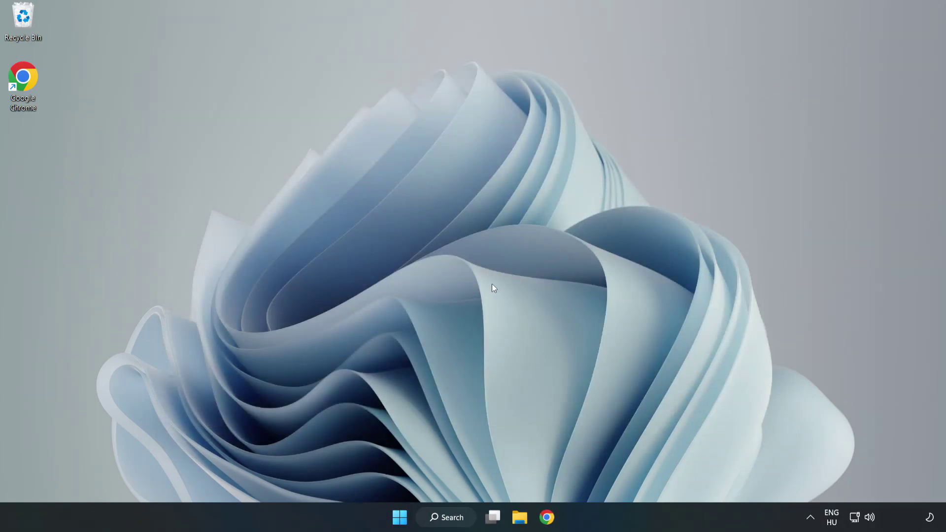
Download dxwebsetup.exe, the DirectX End-User Runtime Web Installer, and run it
click(546, 518)
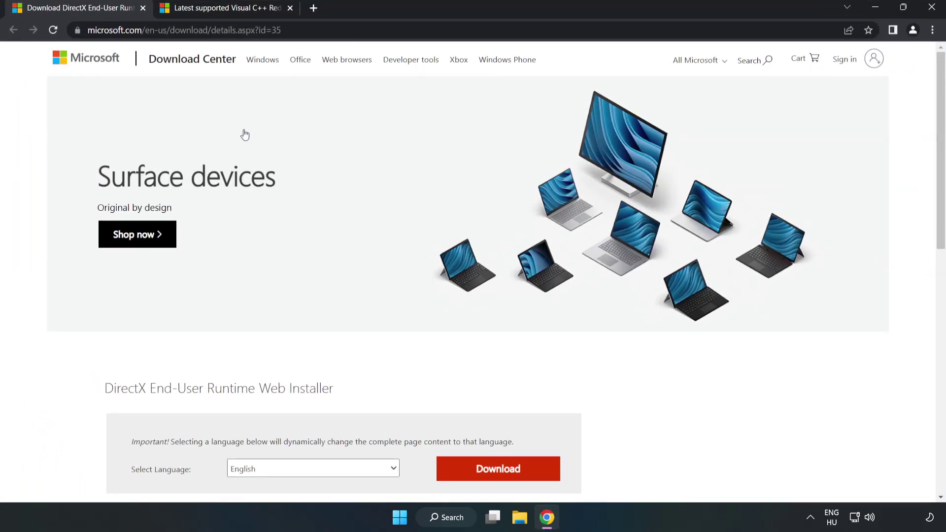
click(273, 31)
drag(282, 30, 163, 30)
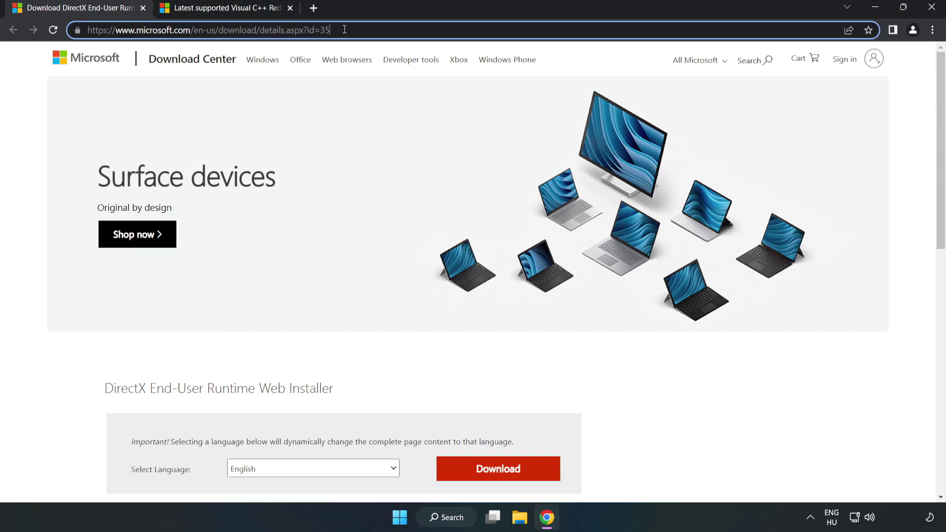
click(38, 112)
scroll(534, 325, down, 3)
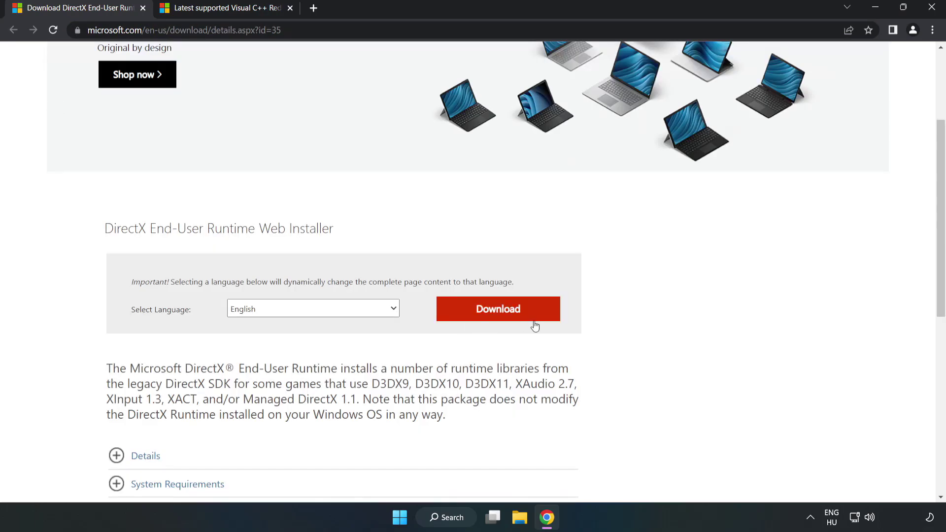
click(503, 318)
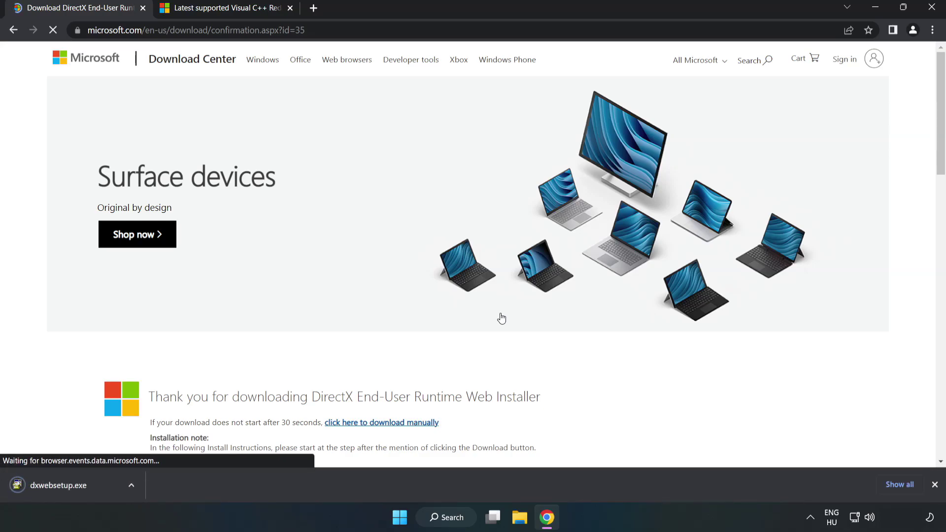
click(68, 486)
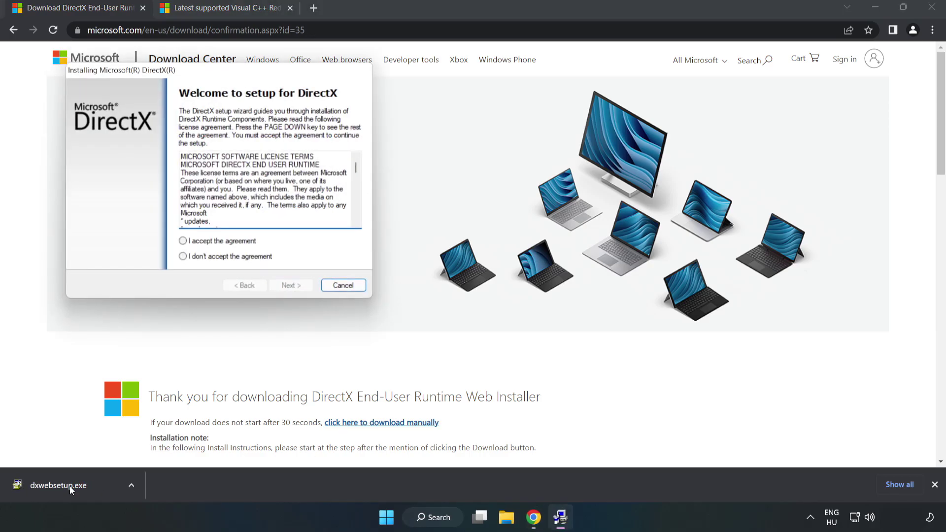
Accept the DirectX licence, leave the Bing Bar unchecked, and finish setup
drag(213, 77, 460, 158)
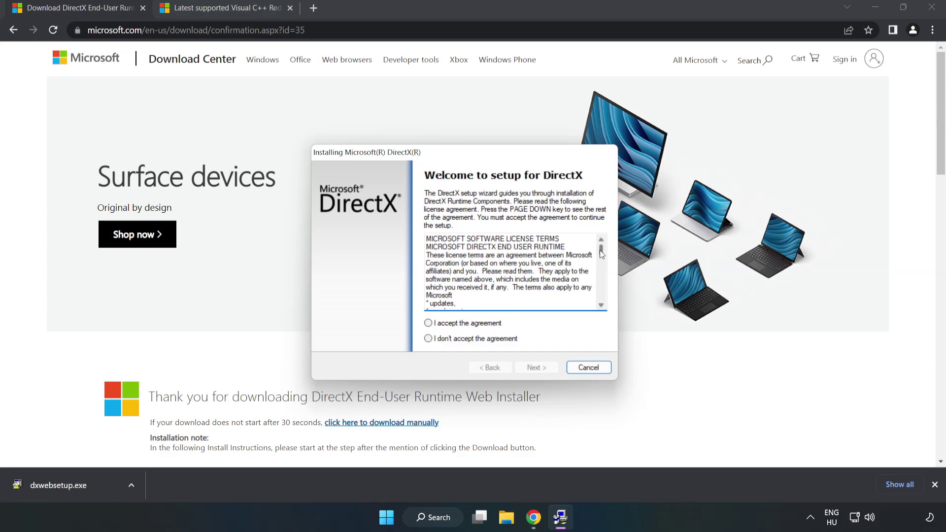
drag(601, 251, 593, 310)
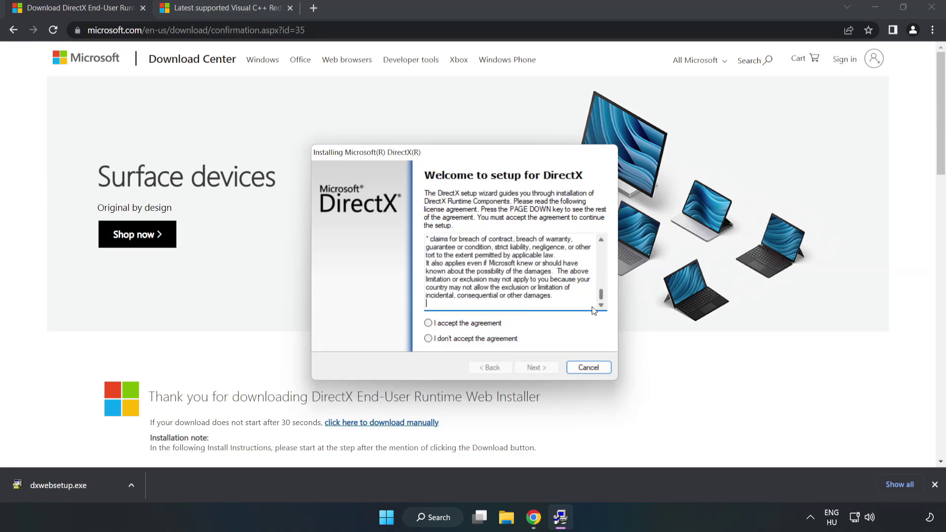
click(436, 324)
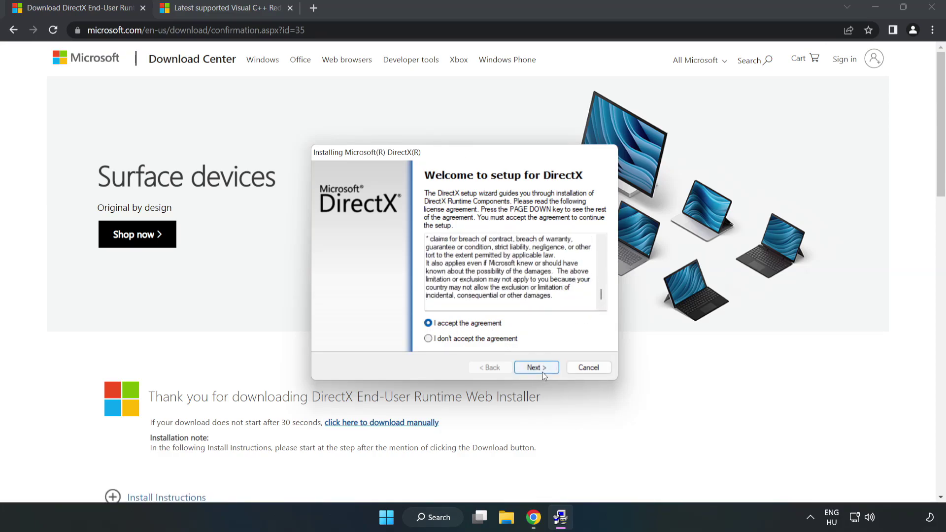
click(540, 371)
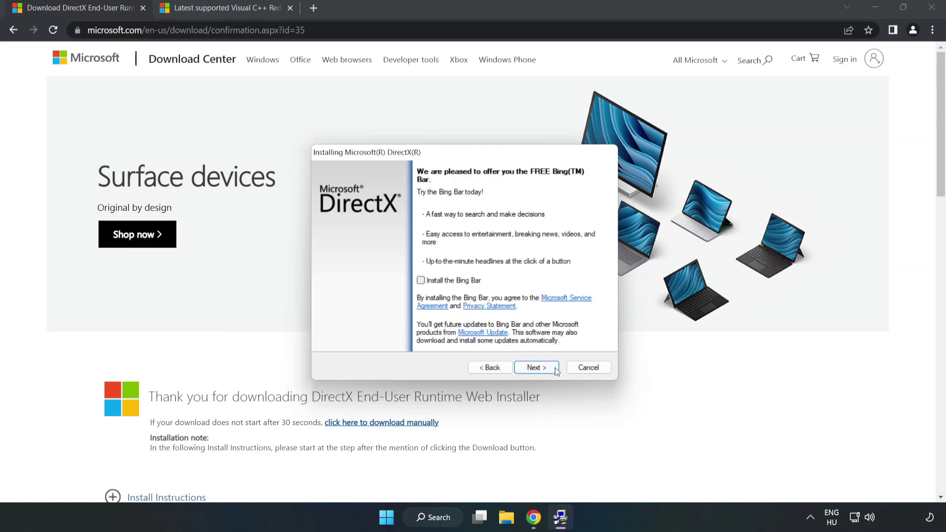
click(534, 368)
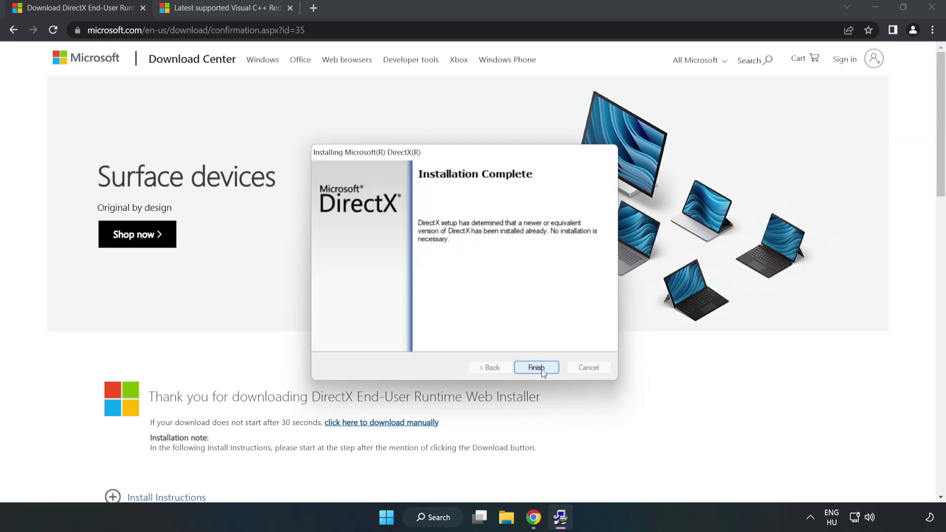
click(542, 369)
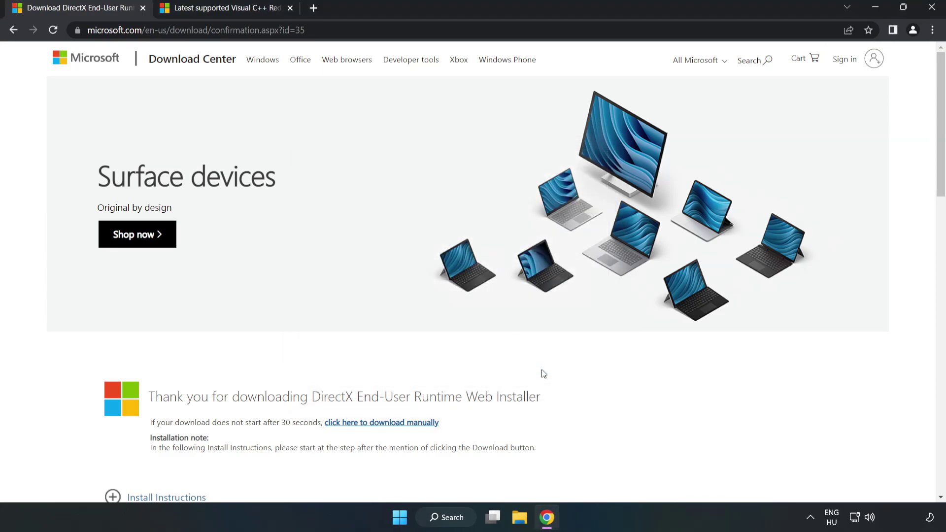
Close the DirectX tab and find the Visual Studio 2015–2022 section on the Visual C++ page
click(142, 9)
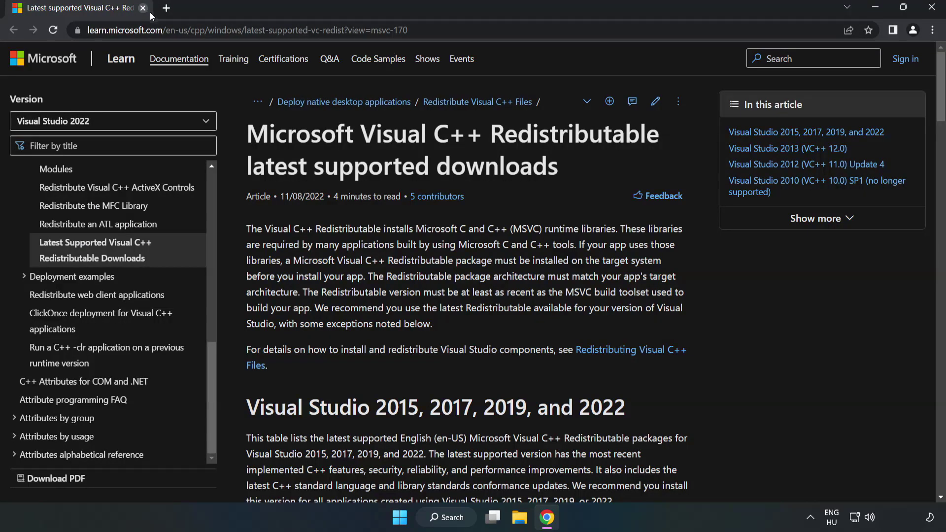
click(459, 29)
click(486, 30)
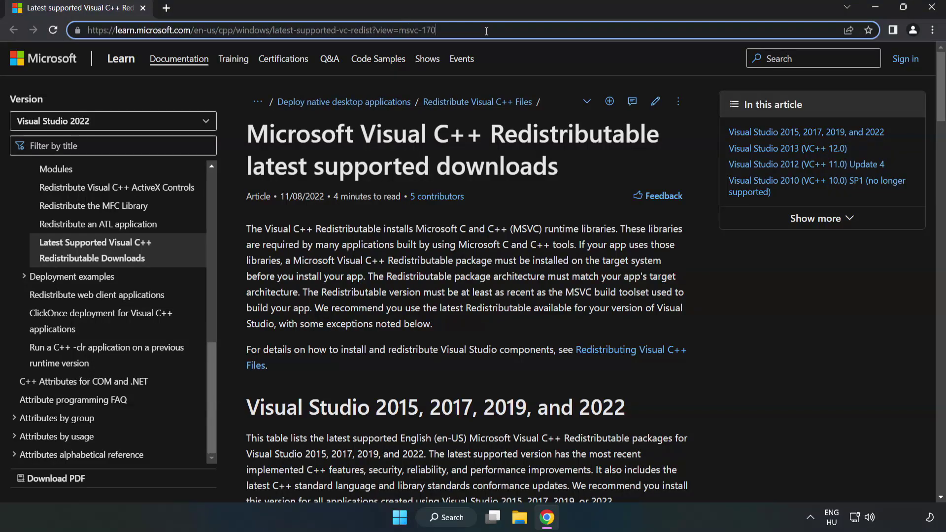
click(378, 177)
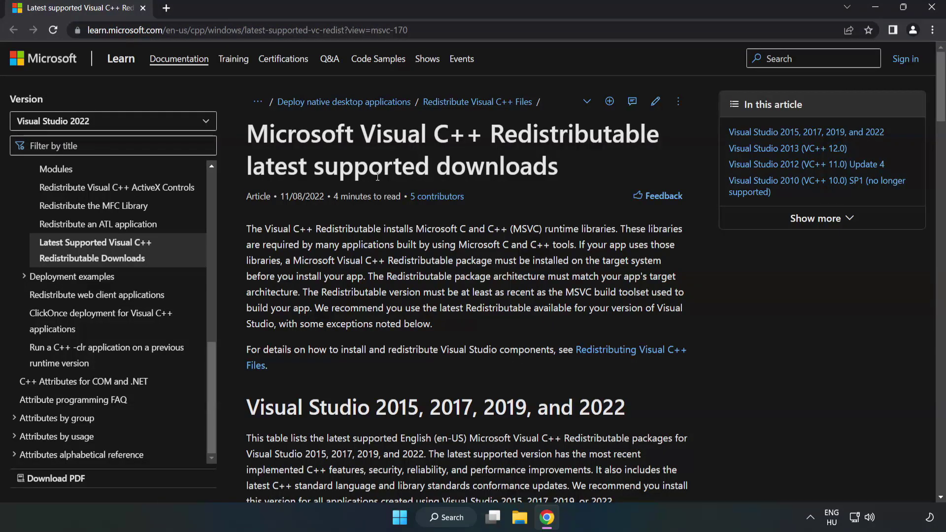
scroll(377, 179, down, 6)
scroll(380, 182, down, 1)
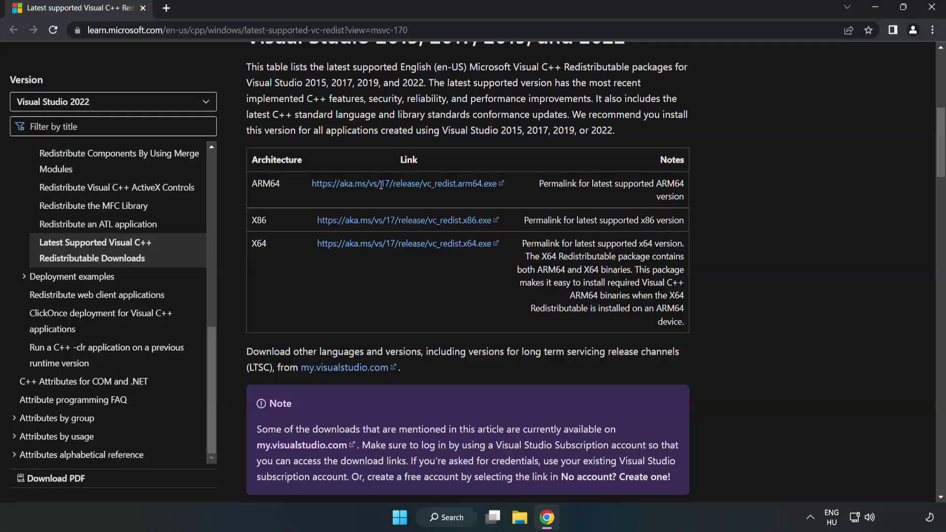
scroll(376, 192, up, 1)
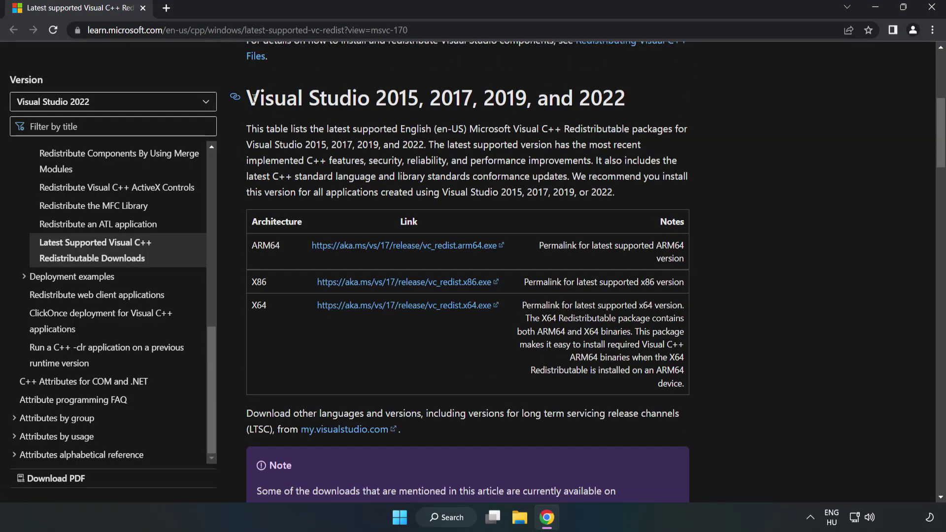
drag(253, 97, 625, 99)
click(485, 177)
Download the ARM64, X86 and X64 vc_redist installers
click(402, 245)
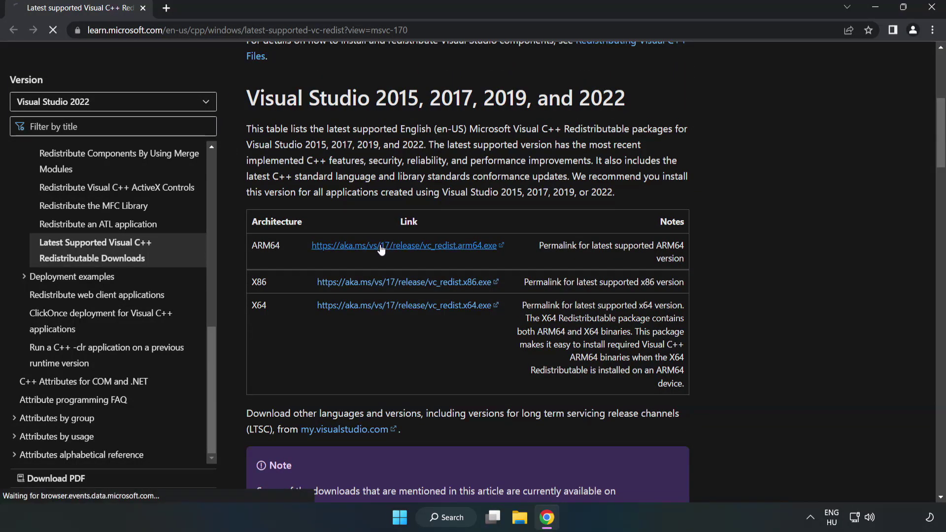
click(385, 291)
click(397, 309)
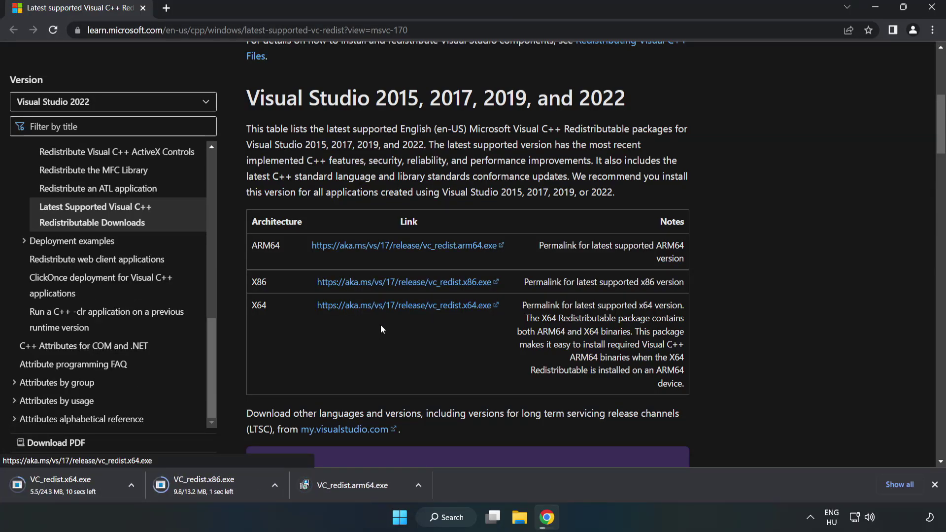
Run the ARM64 VC_redist installer, accept the licence and install; it fails, so dismiss it
click(360, 486)
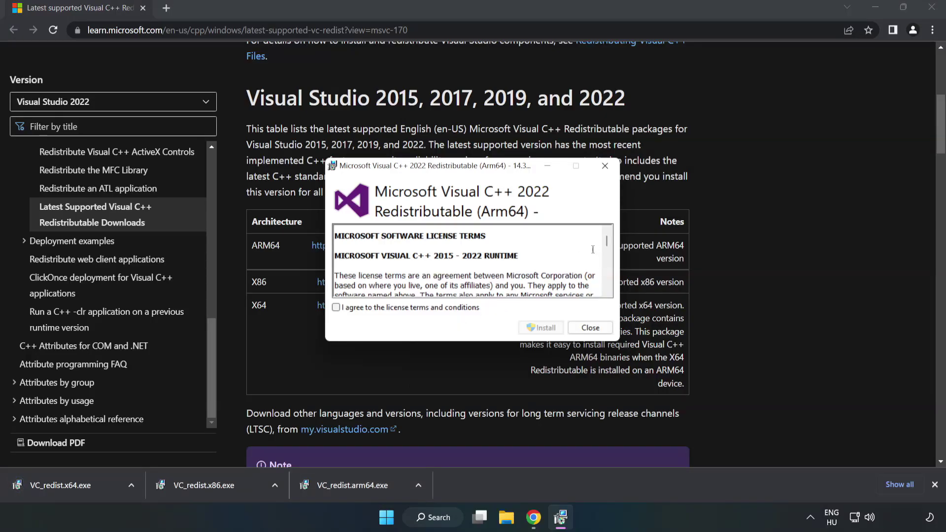
drag(606, 240, 607, 286)
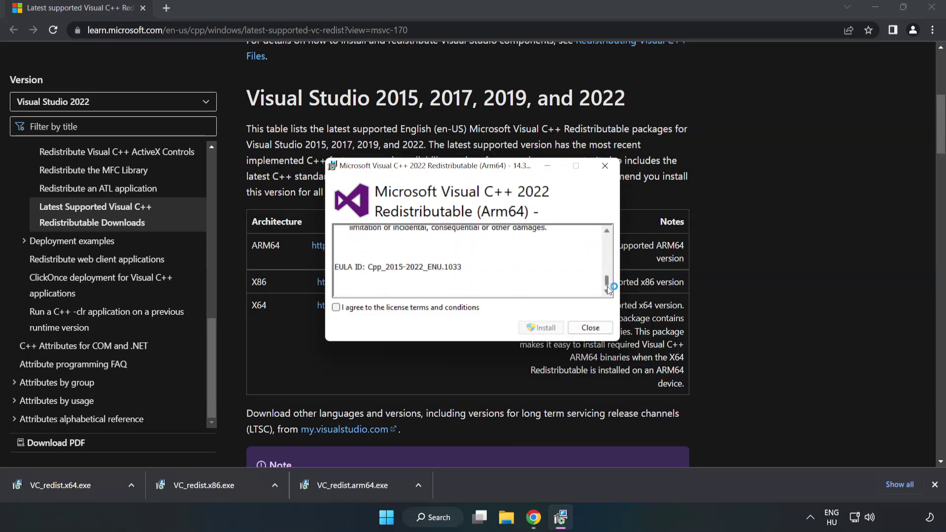
click(336, 307)
click(542, 327)
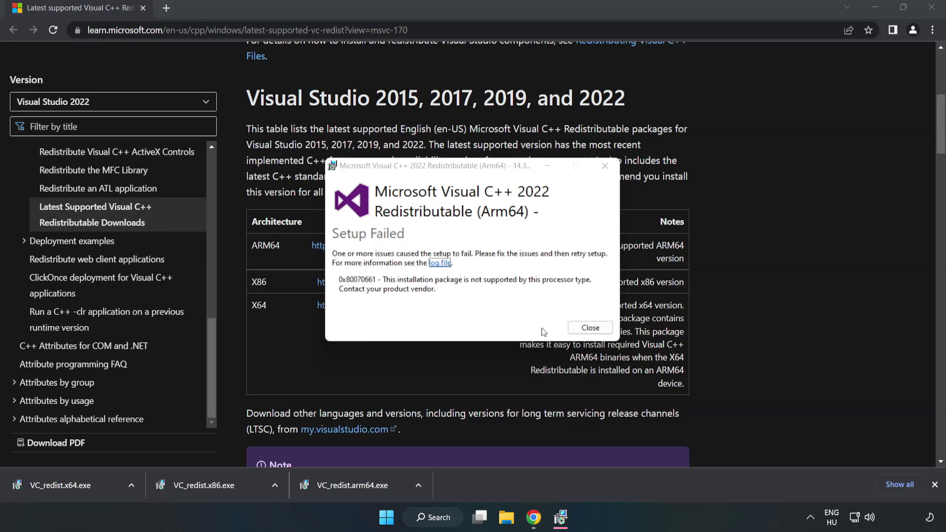
click(575, 329)
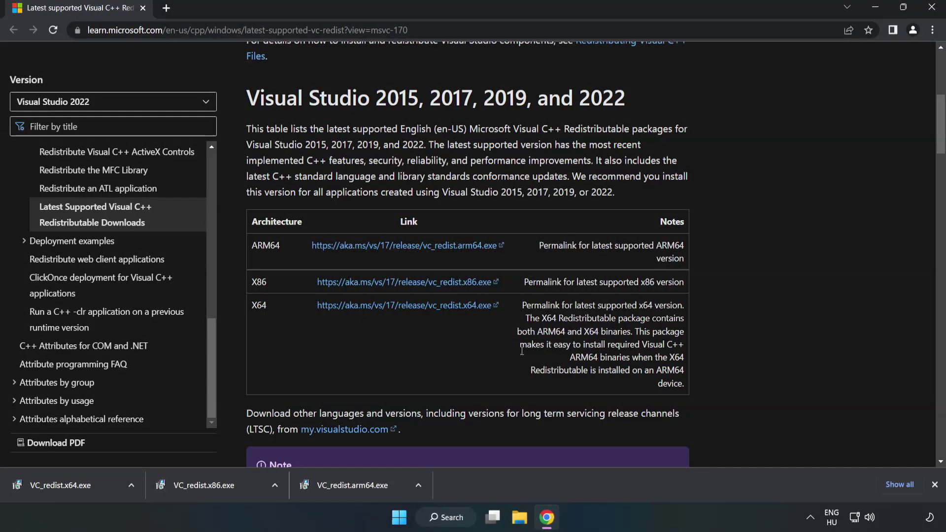
Install the x86 Visual C++ 2015-2022 redistributable after accepting its licence terms
click(225, 485)
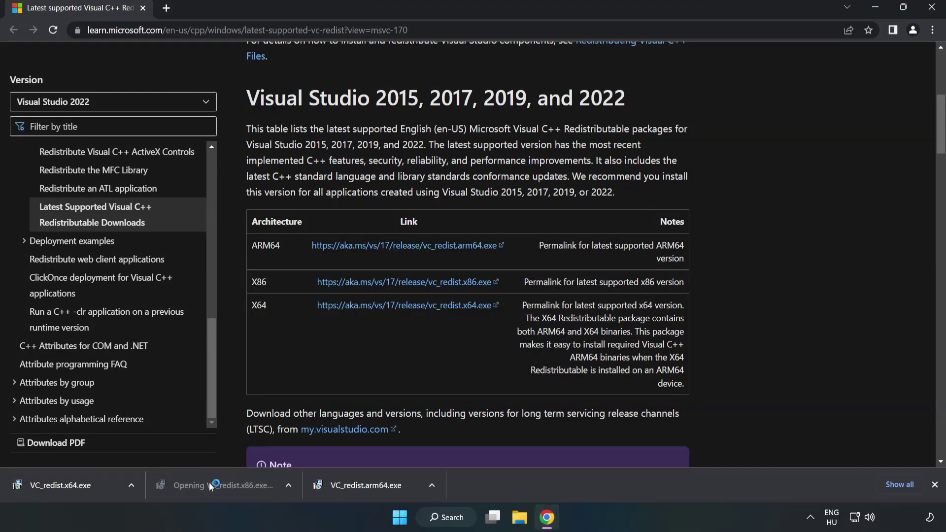
drag(607, 241, 606, 295)
click(336, 308)
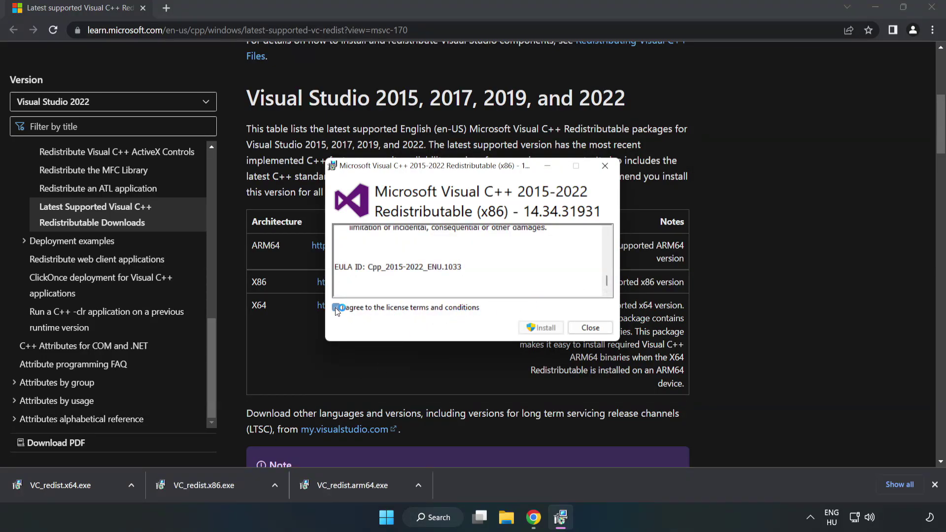
click(518, 328)
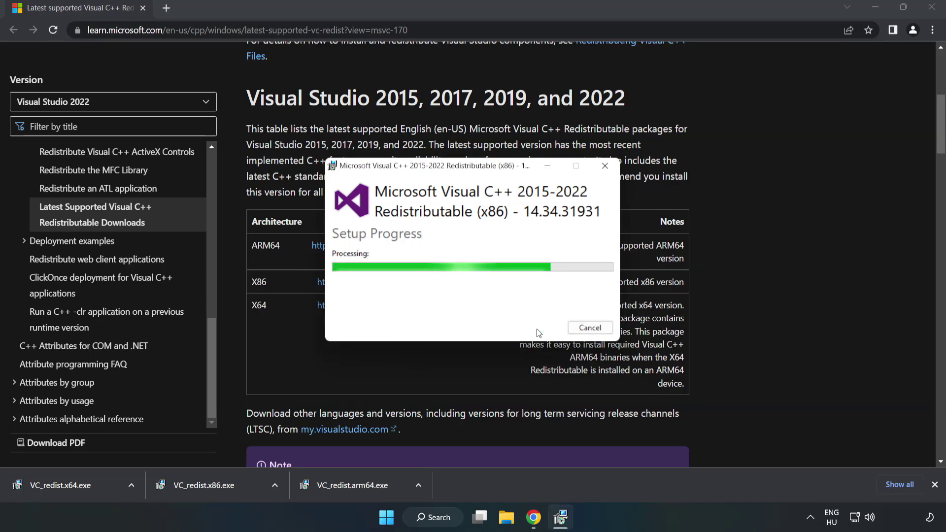
click(590, 327)
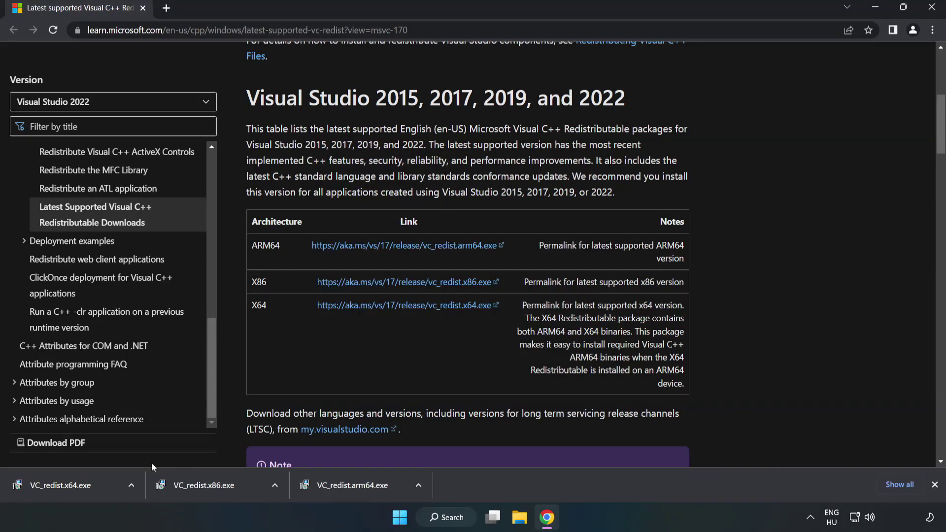
Install the x64 Visual C++ 2015-2022 redistributable (14.34.31931), then close Chrome
click(51, 482)
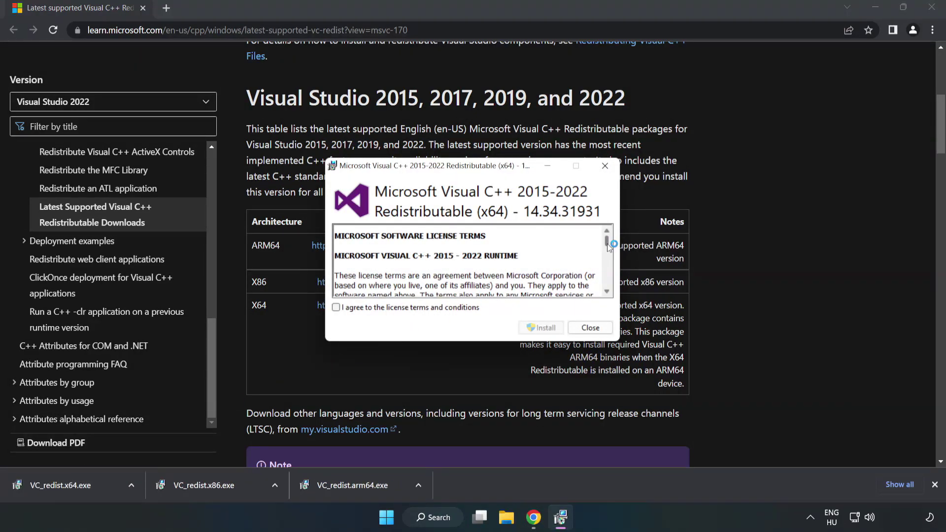
drag(607, 244, 607, 288)
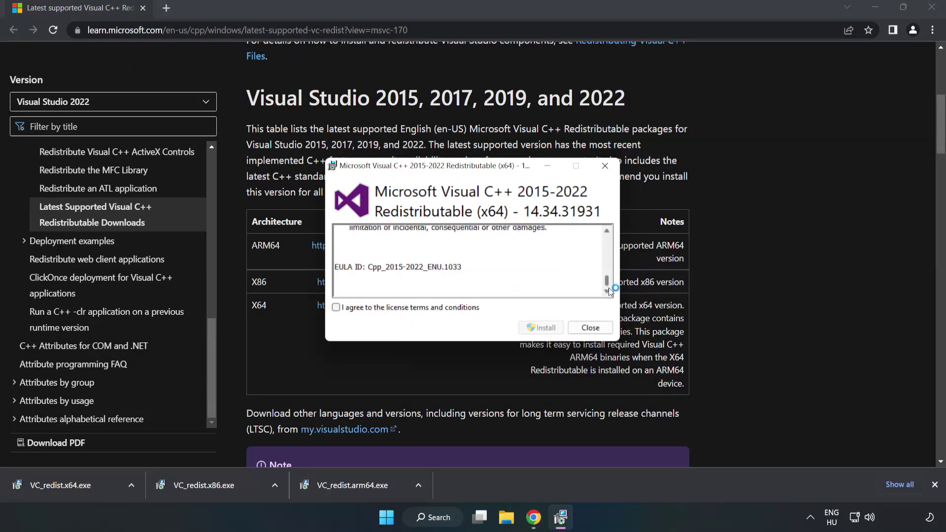
click(336, 308)
click(536, 324)
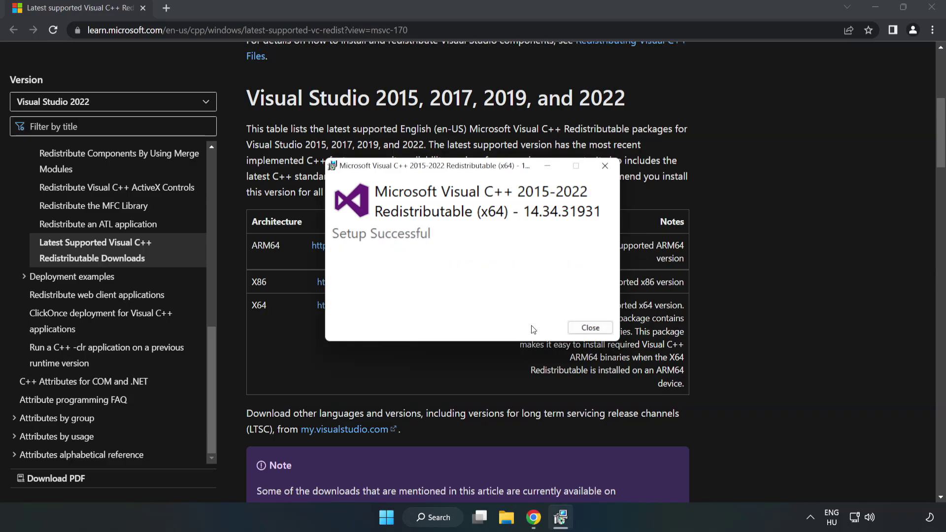
click(590, 327)
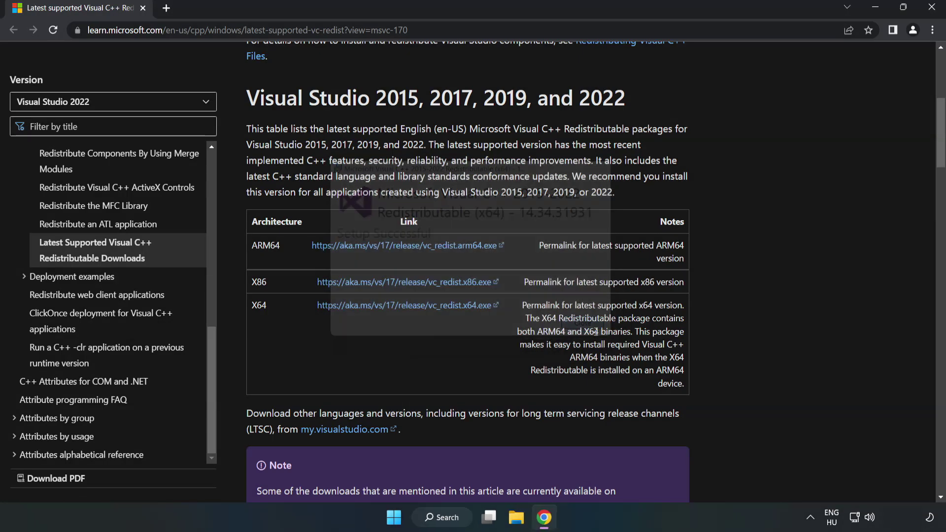
click(933, 12)
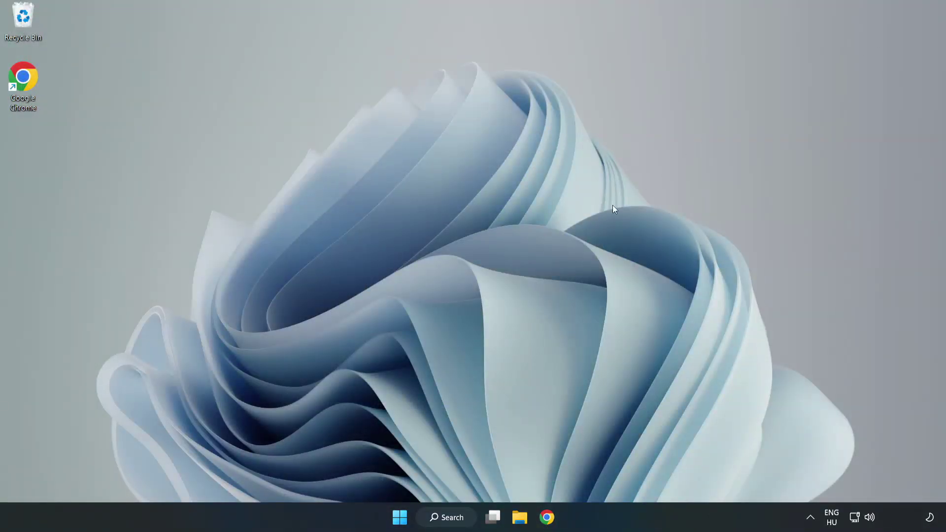
Search 'cmd' and launch Command Prompt as administrator, moving its window toward the centre
click(458, 518)
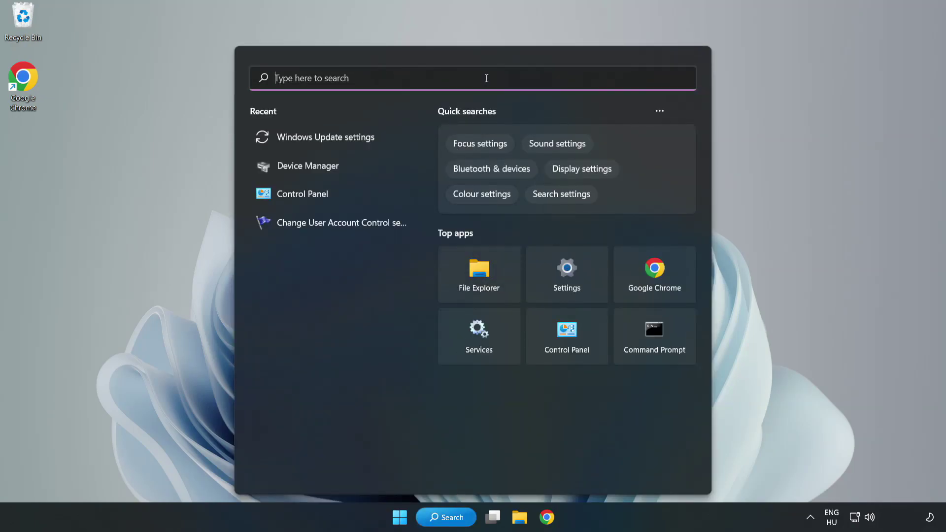
text(cmd)
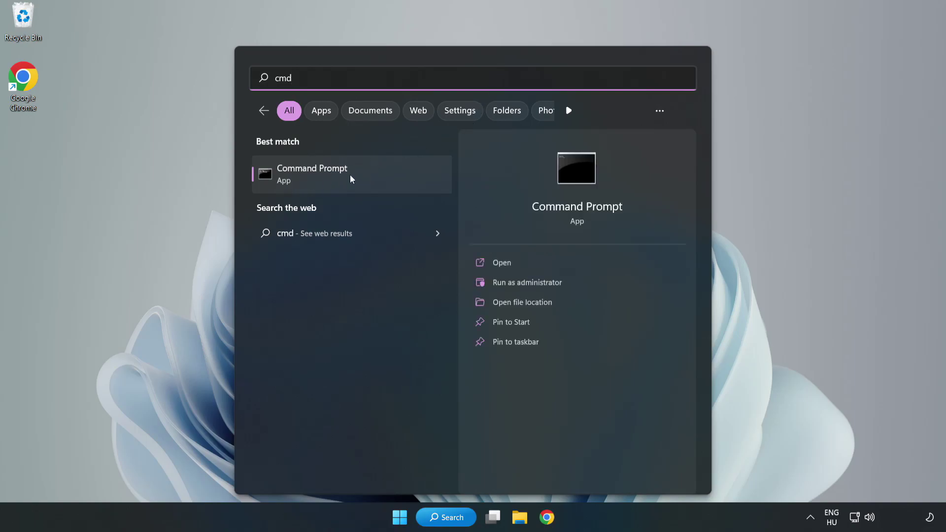
right_click(371, 179)
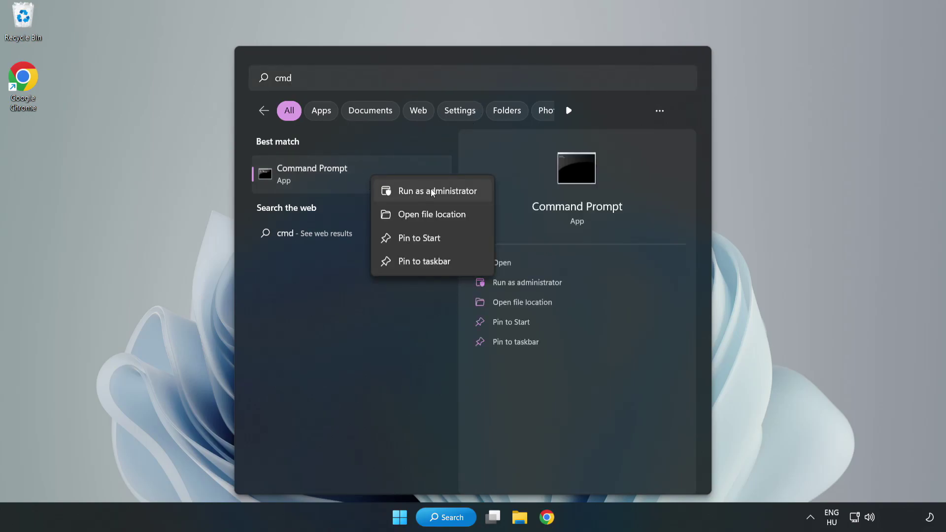
click(409, 192)
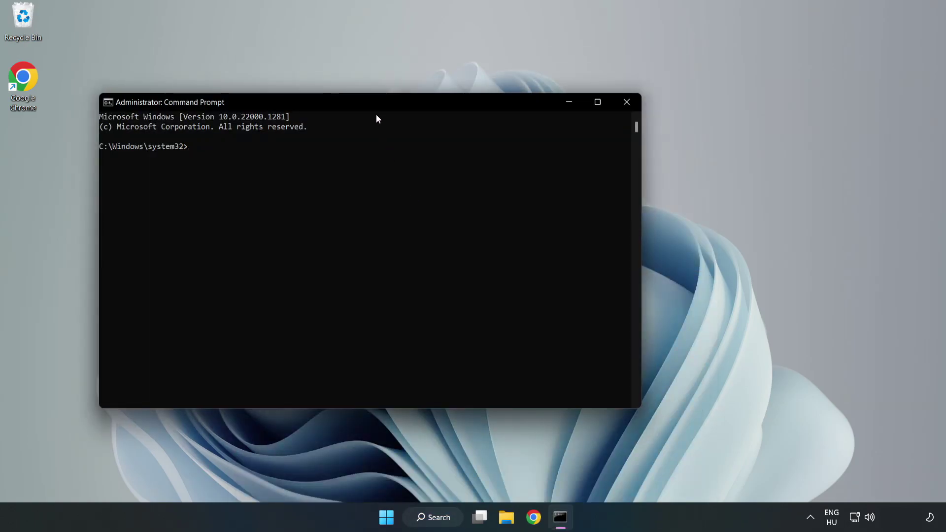
drag(379, 107, 482, 111)
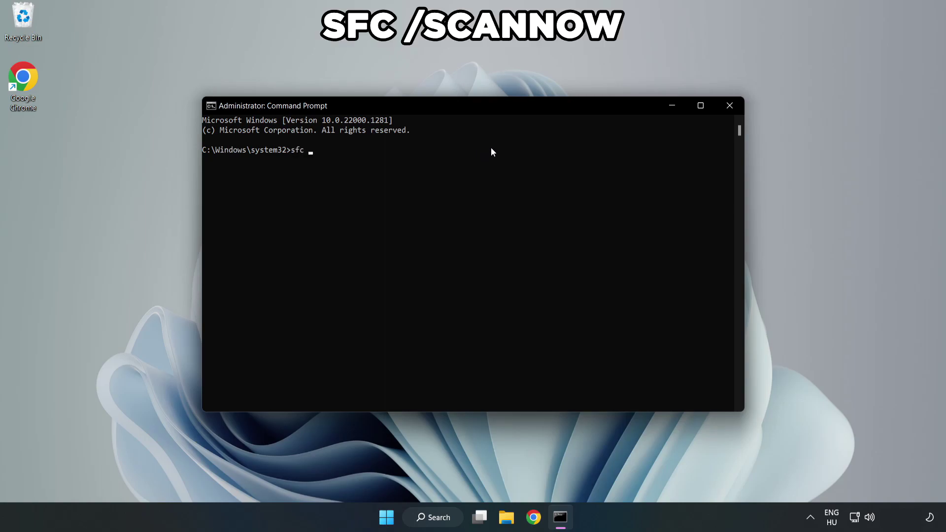
Run sfc /scannow, confirm no integrity violations were found, then close Command Prompt
text(sfc /scannow)
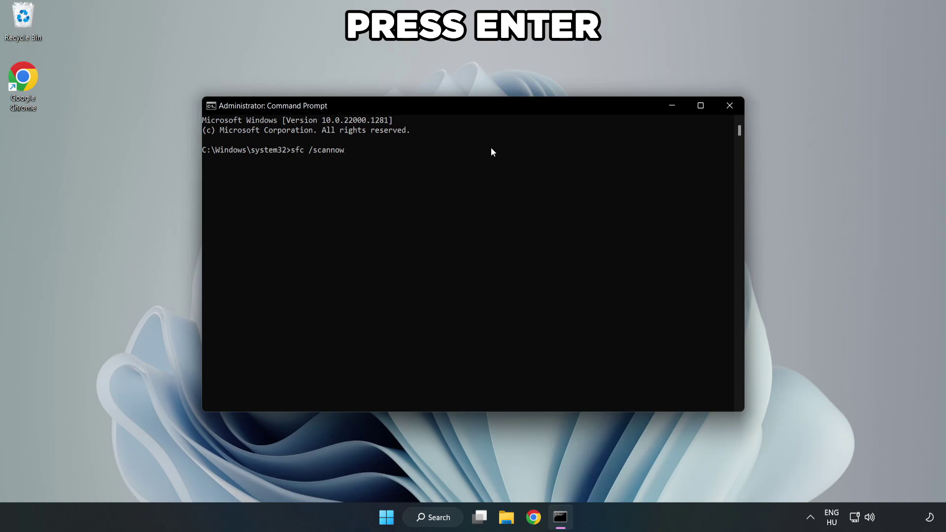
key(Return)
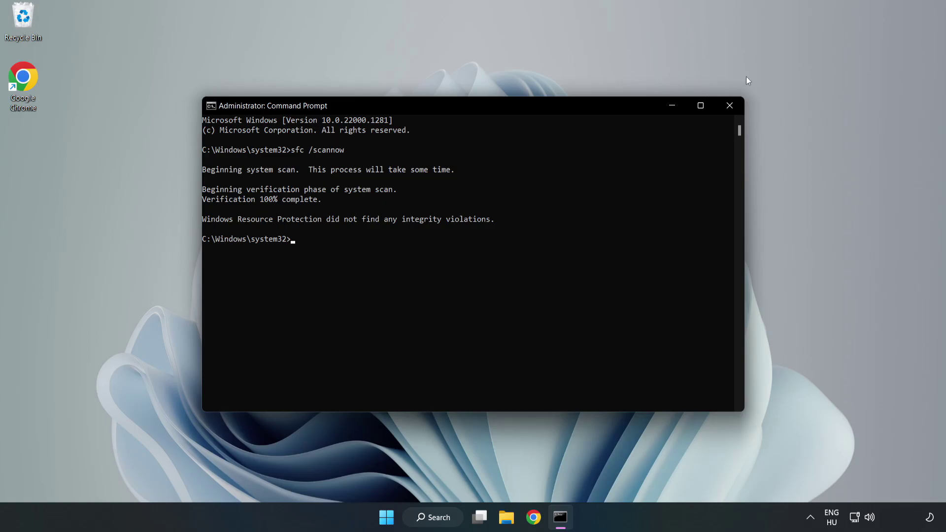
click(729, 106)
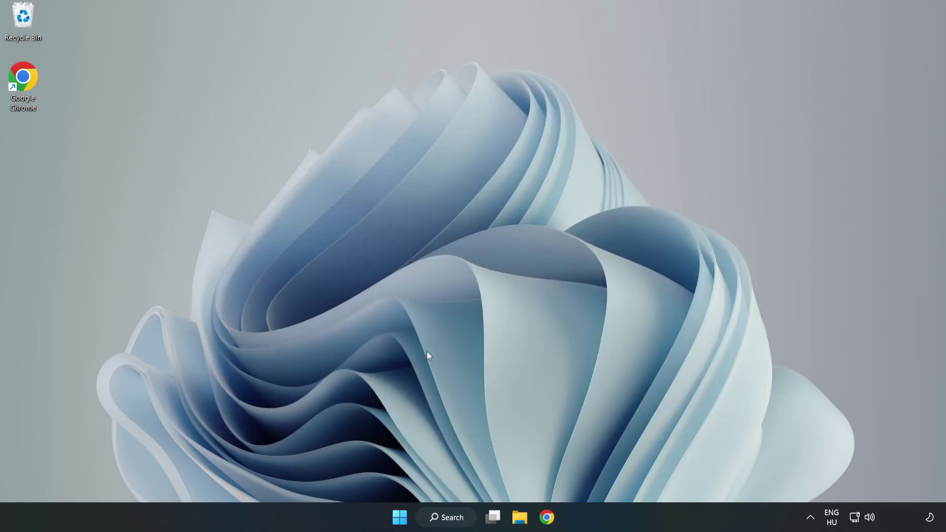
Show the Start menu's power options: Sleep, Shut down and Restart
click(399, 517)
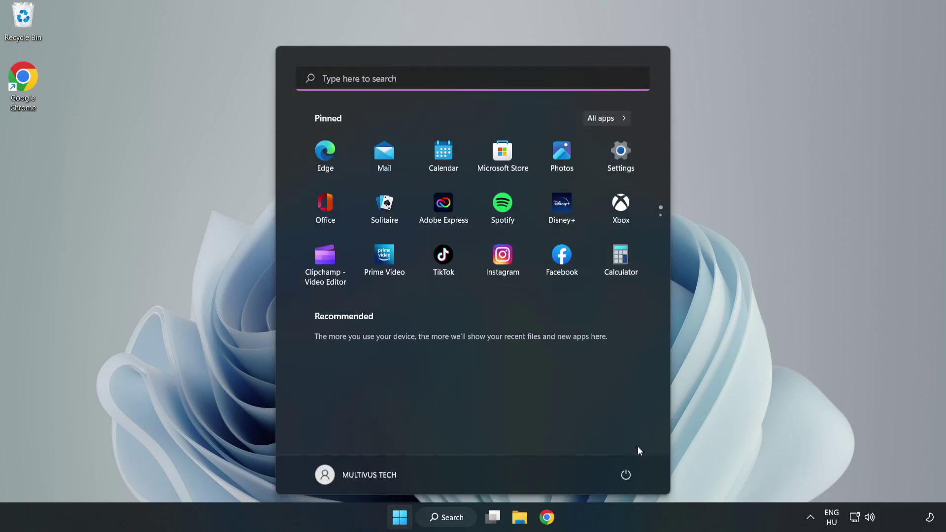
click(625, 475)
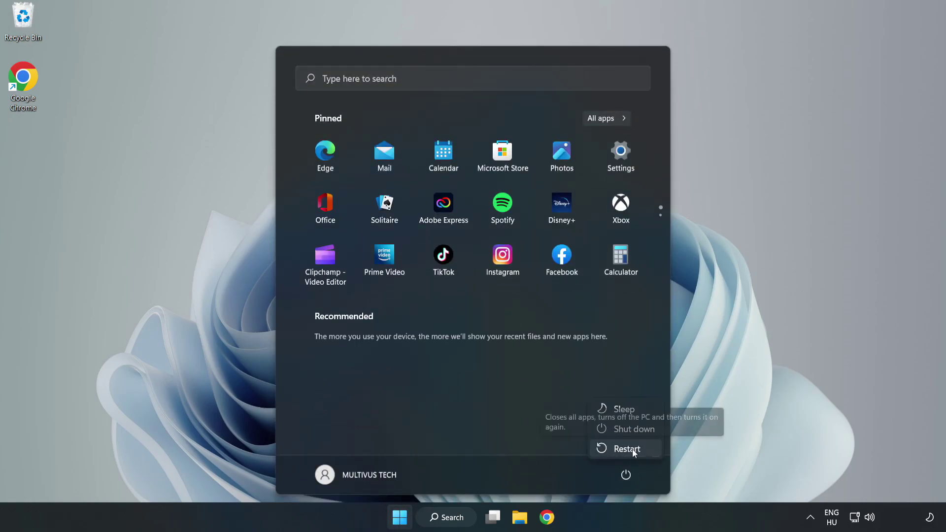